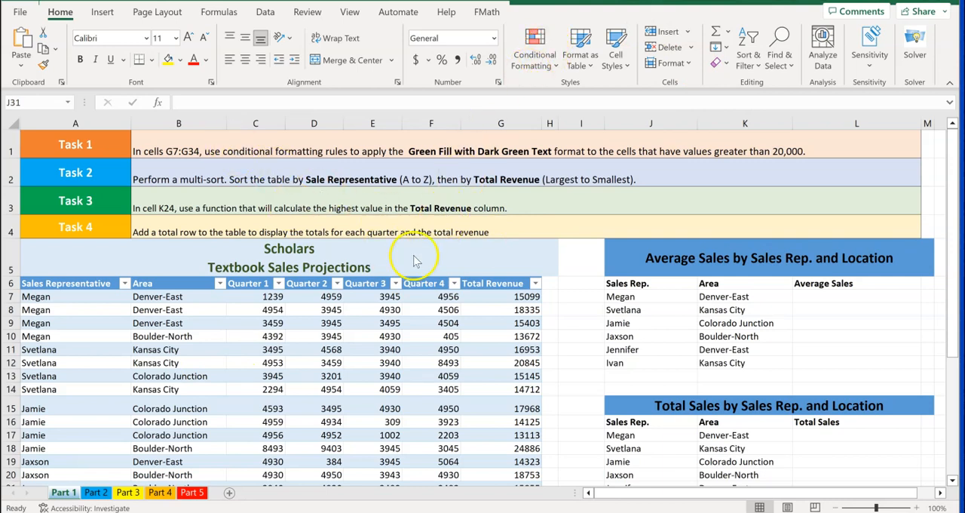
Select the Total Revenue values from G7 down to G34, and clear the selection
click(497, 297)
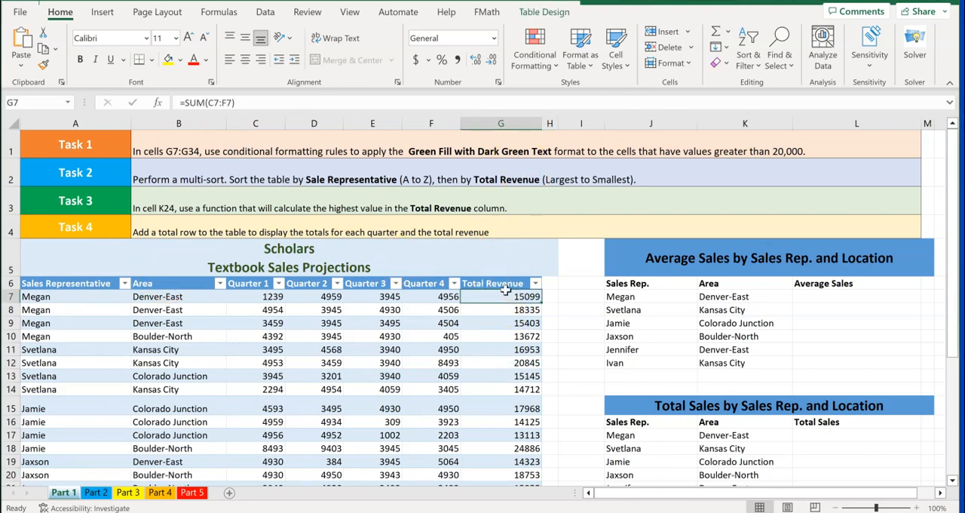
key(ctrl+shift+Down)
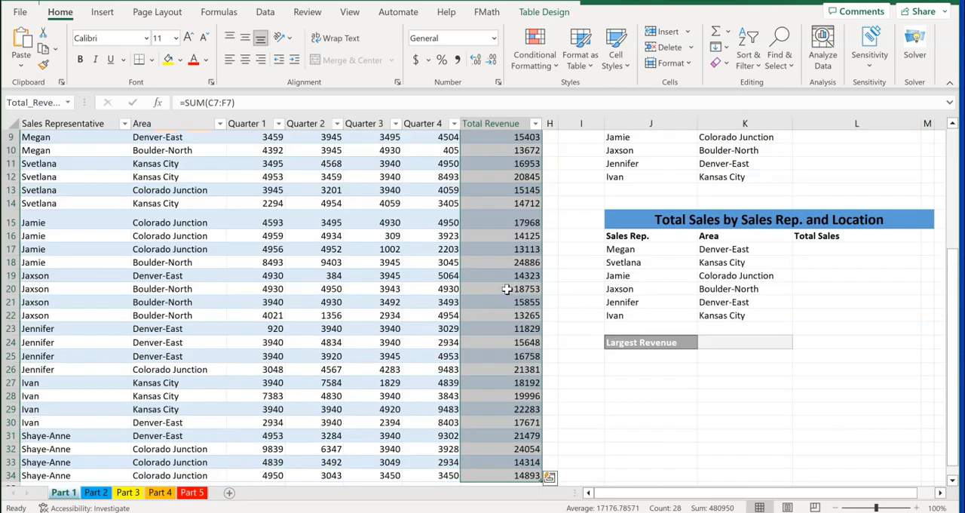
scroll(506, 289, down, 1)
scroll(506, 289, up, 4)
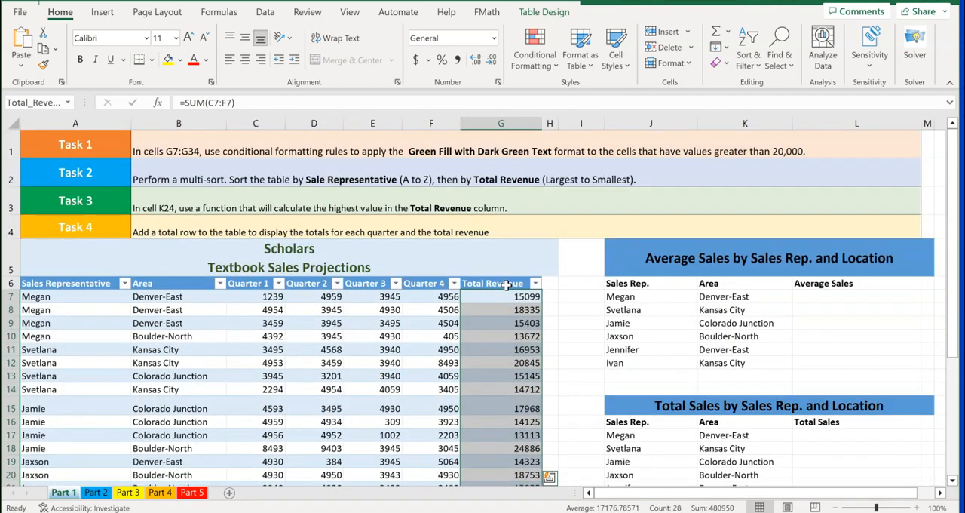
click(505, 259)
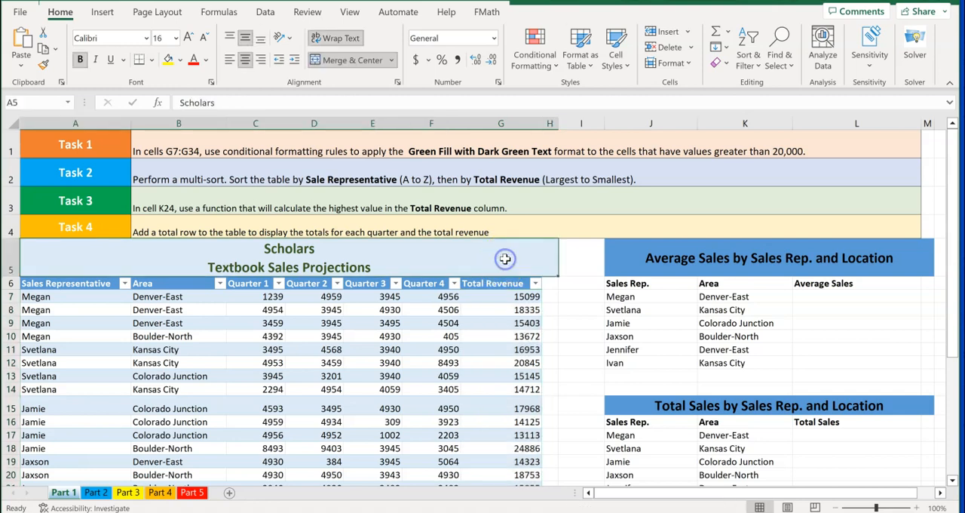
click(573, 285)
Try to select the Total Revenue values by going to the reference G7:34
click(39, 102)
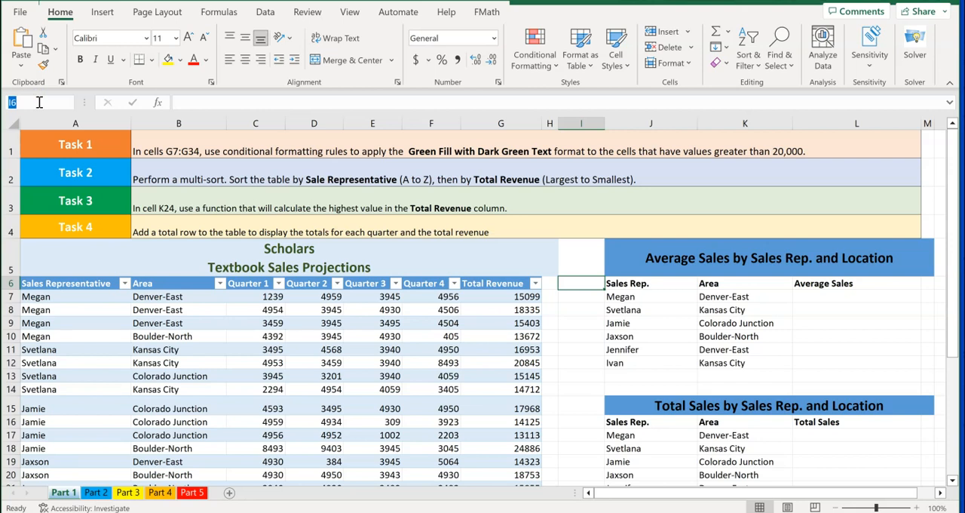
text(G7:34)
key(Return)
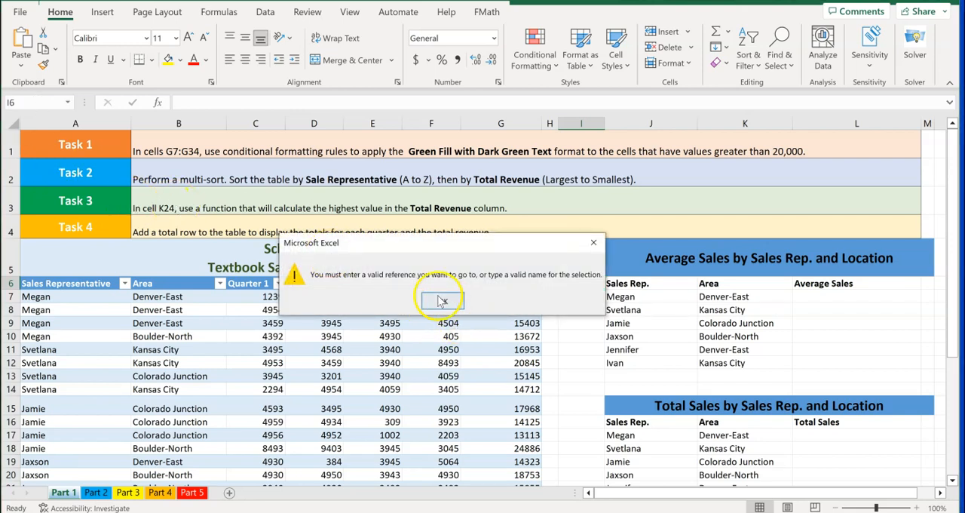
click(443, 300)
Select the Total Revenue cells by going to the range G7:G34
click(39, 103)
text(G7:g34)
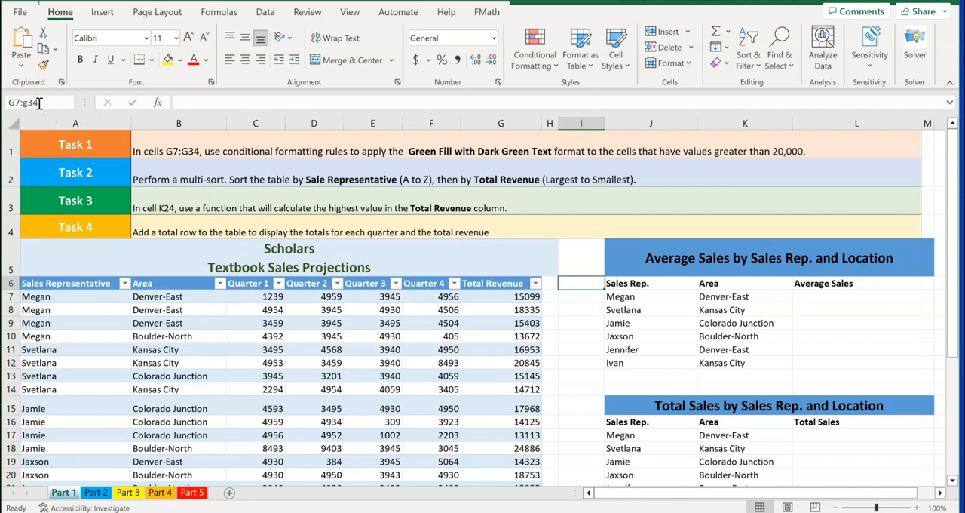
key(Return)
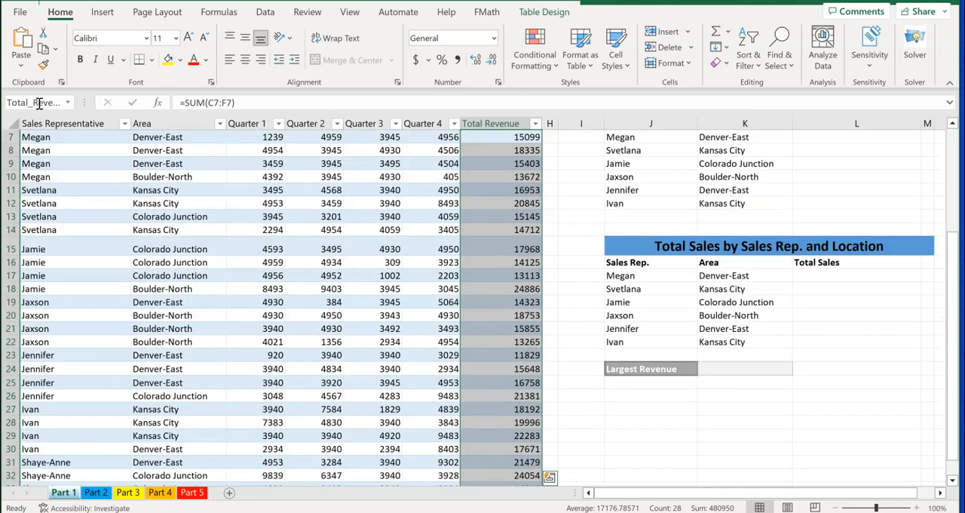
scroll(63, 188, down, 3)
scroll(60, 185, up, 3)
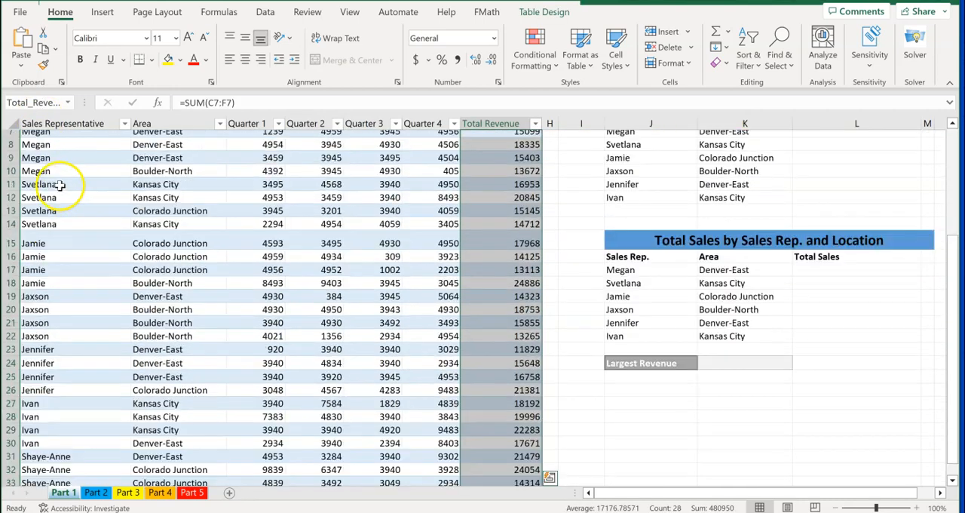
scroll(59, 185, up, 2)
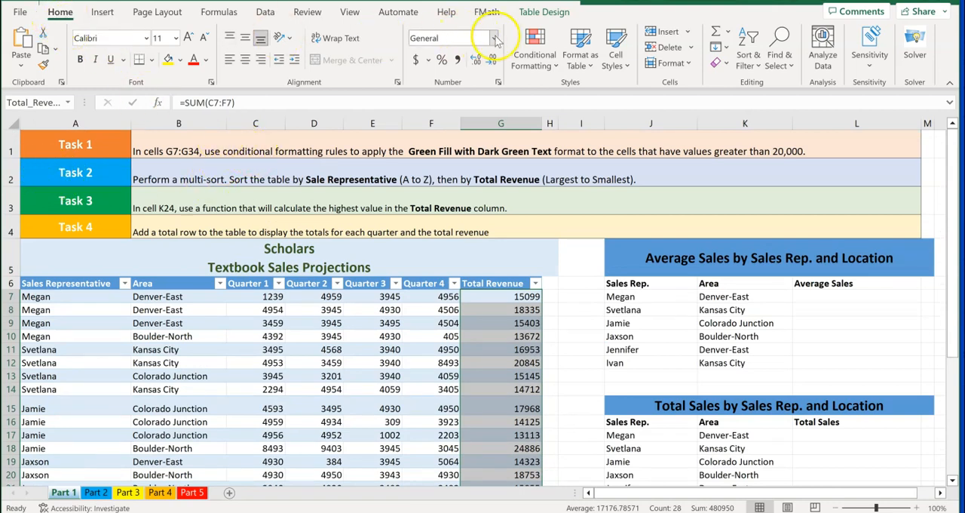
Apply a Greater Than conditional formatting rule to the selected cells, using 20000 and Green Fill with Dark Green Text
click(558, 66)
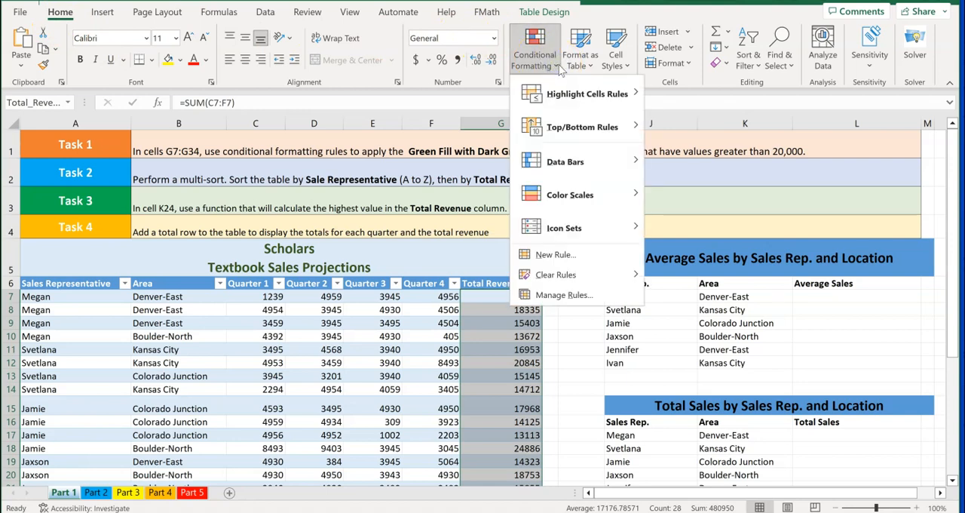
mouse_move(572, 100)
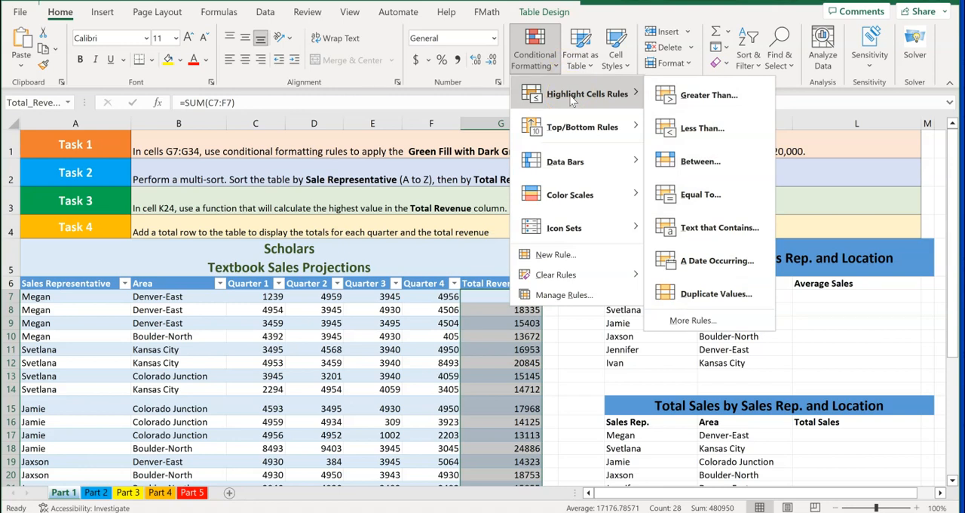
click(690, 97)
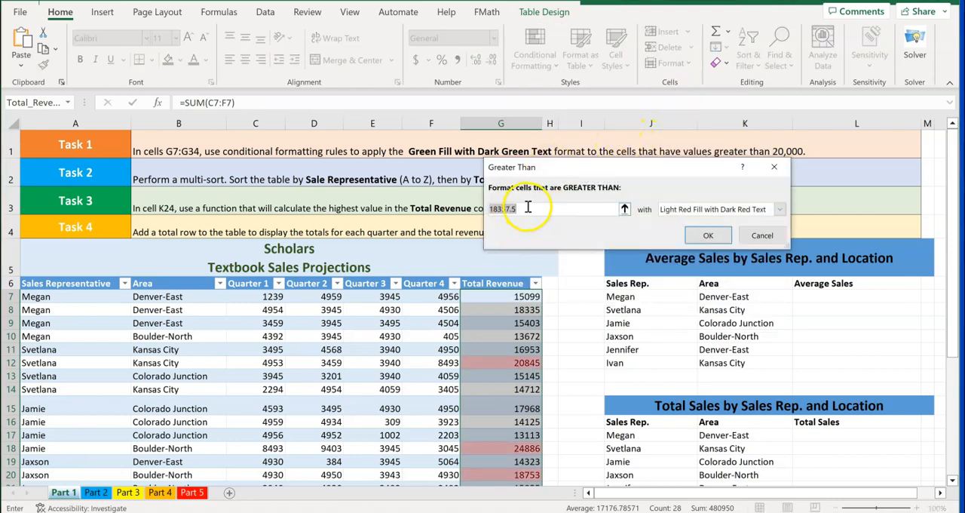
text(2000)
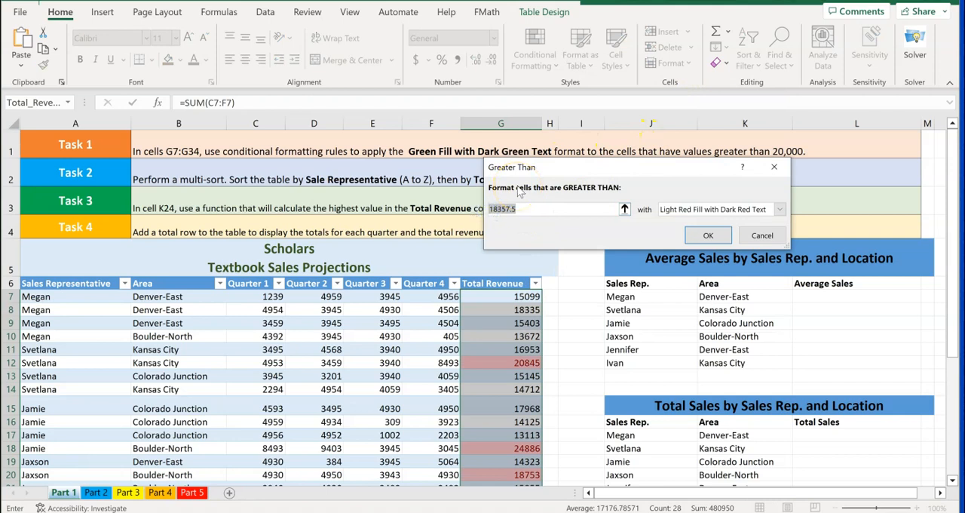
text(0)
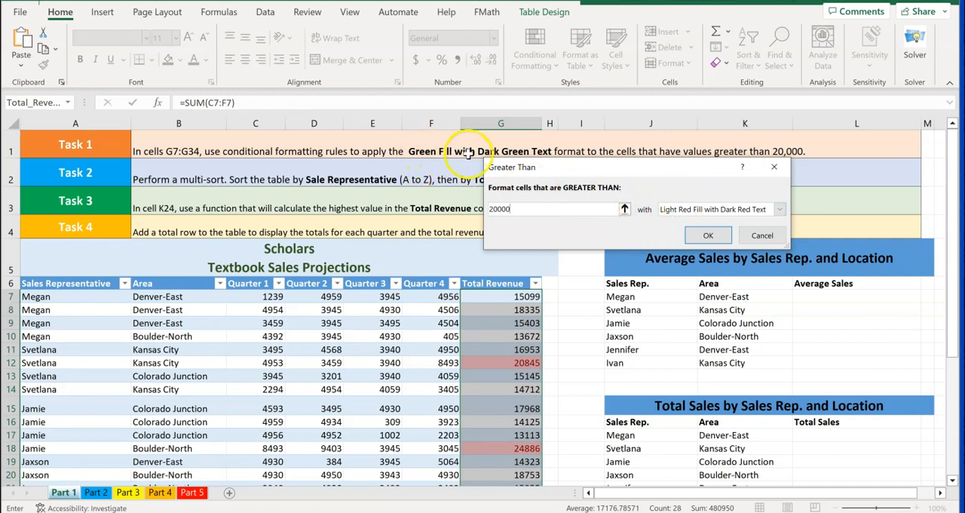
click(779, 209)
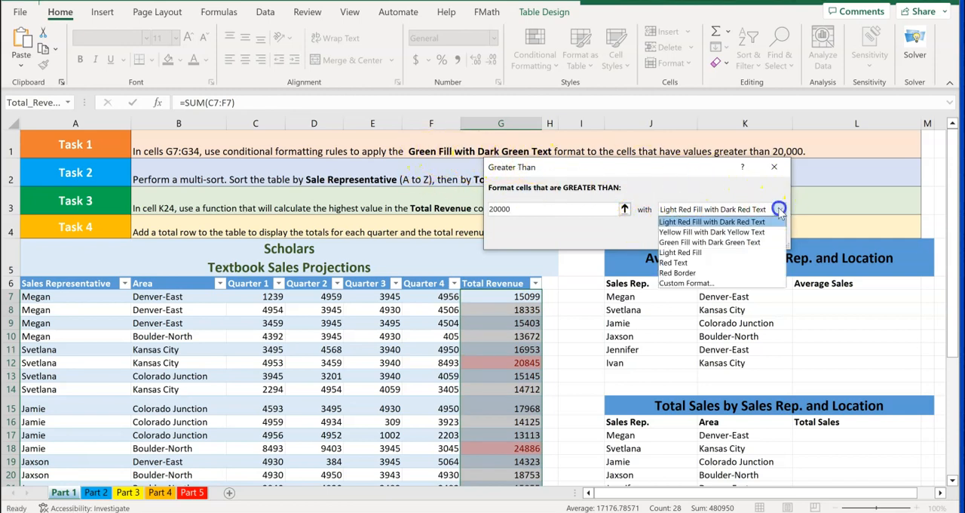
click(739, 243)
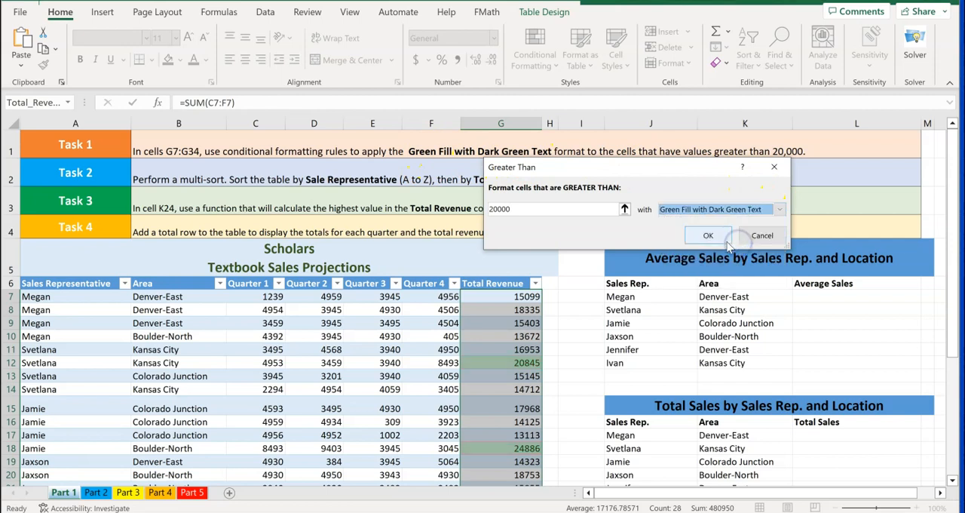
click(705, 237)
click(566, 281)
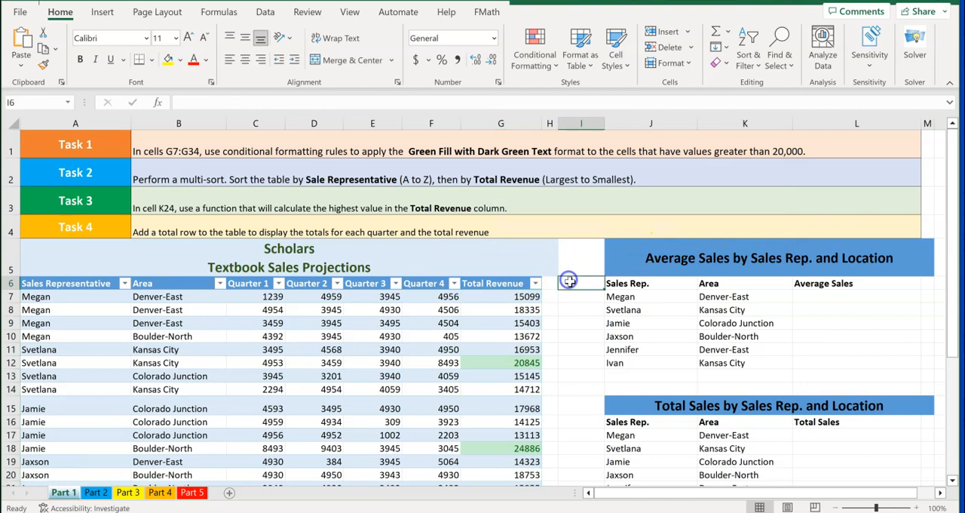
scroll(499, 354, down, 4)
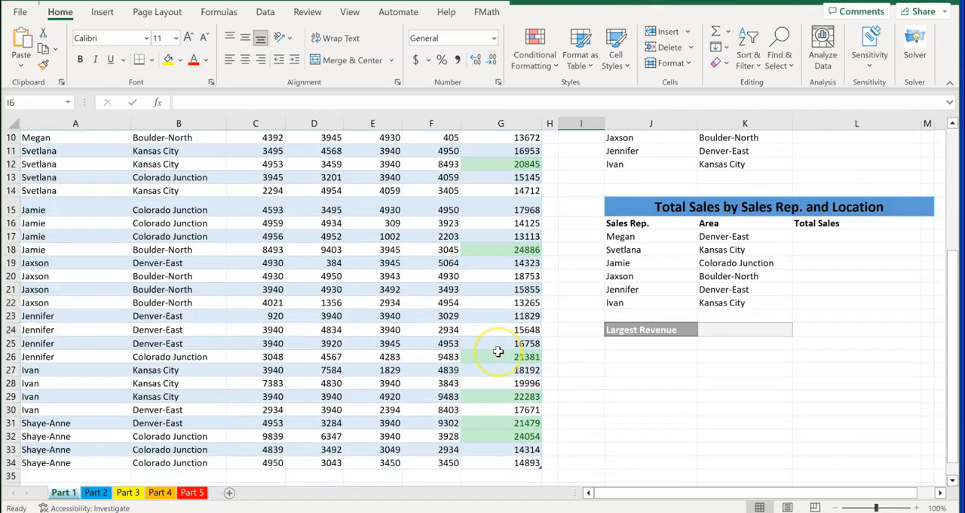
scroll(499, 352, up, 4)
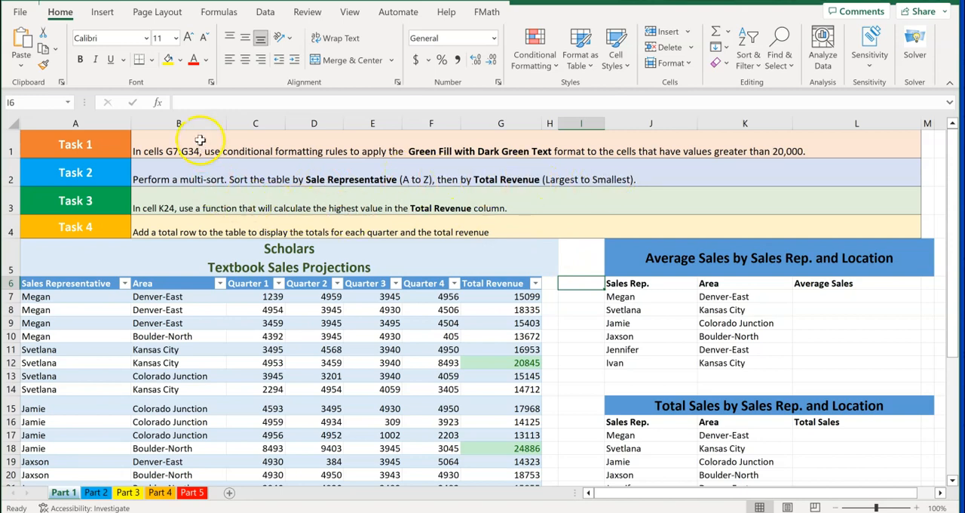
click(265, 15)
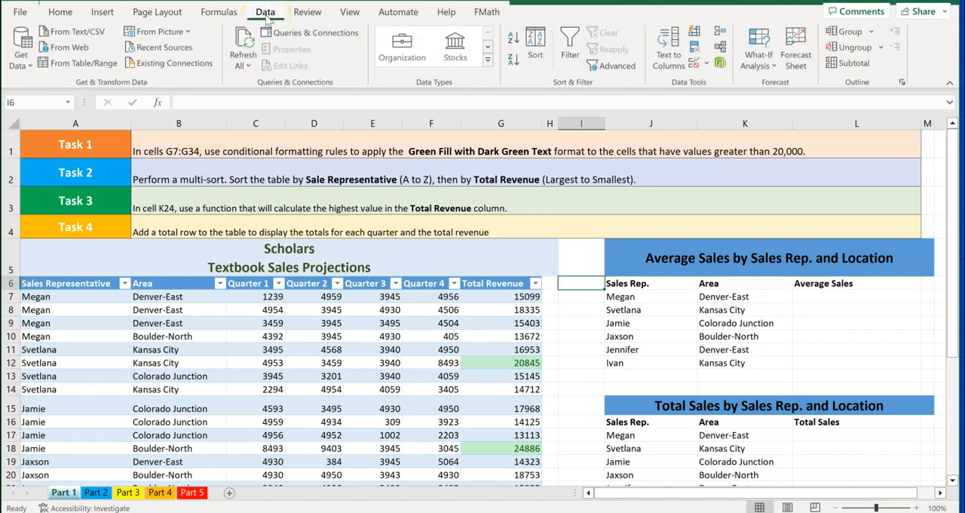
click(535, 45)
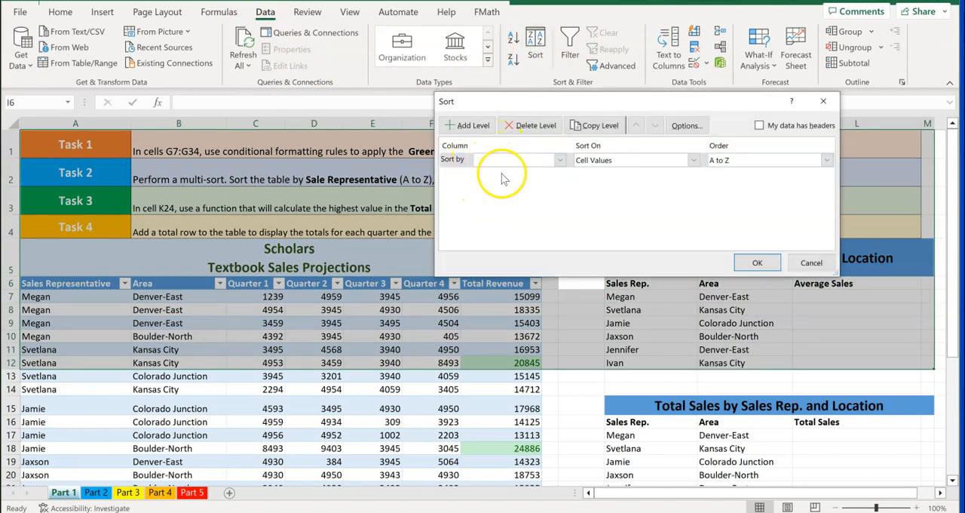
click(560, 161)
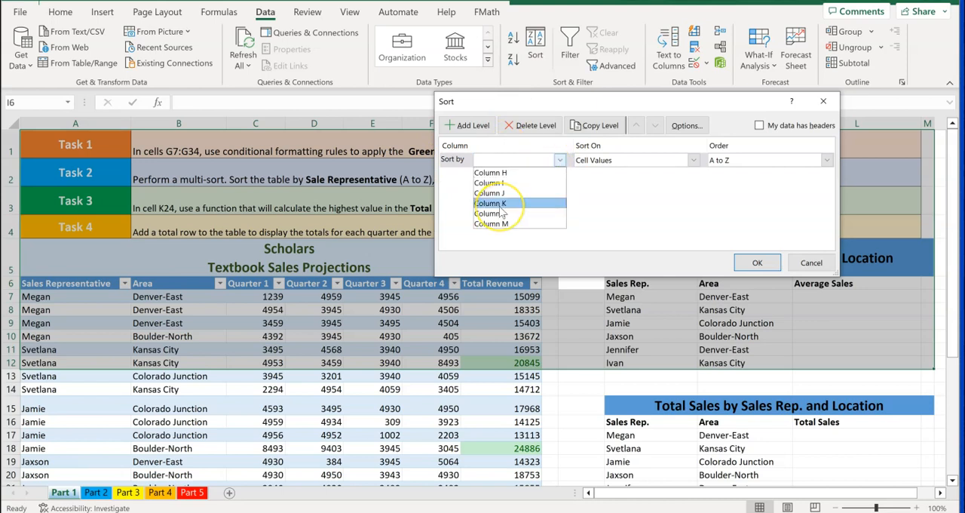
click(339, 328)
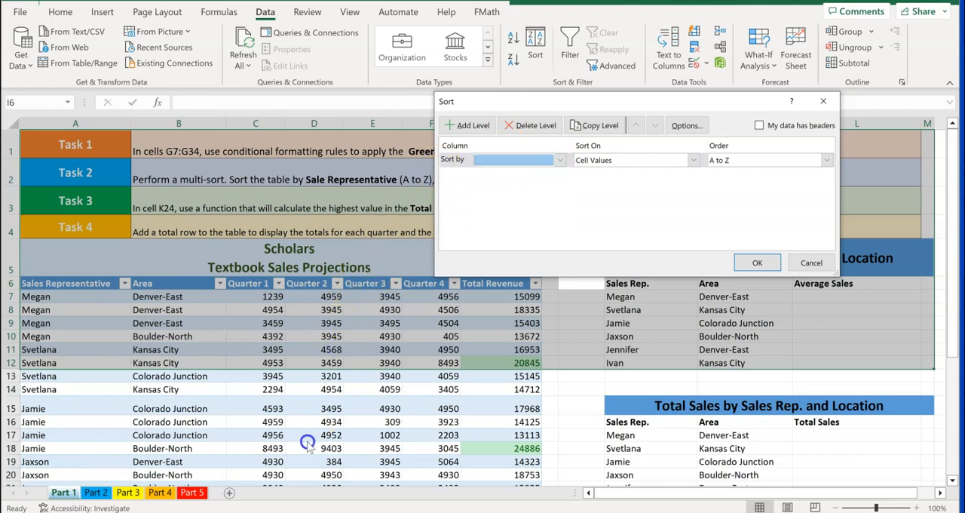
click(678, 246)
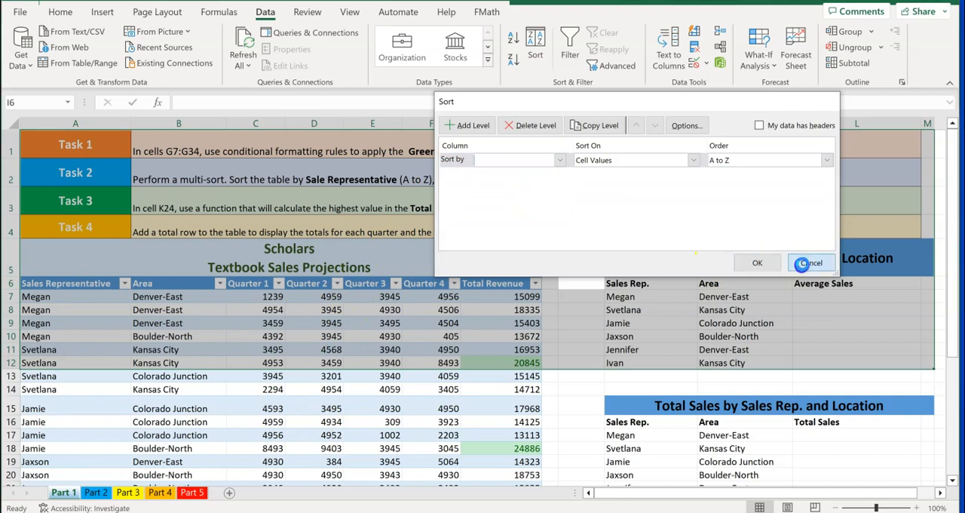
click(811, 262)
Open a custom sort for the textbook sales table and set its first level to Sales Representative, A to Z
click(360, 339)
click(310, 297)
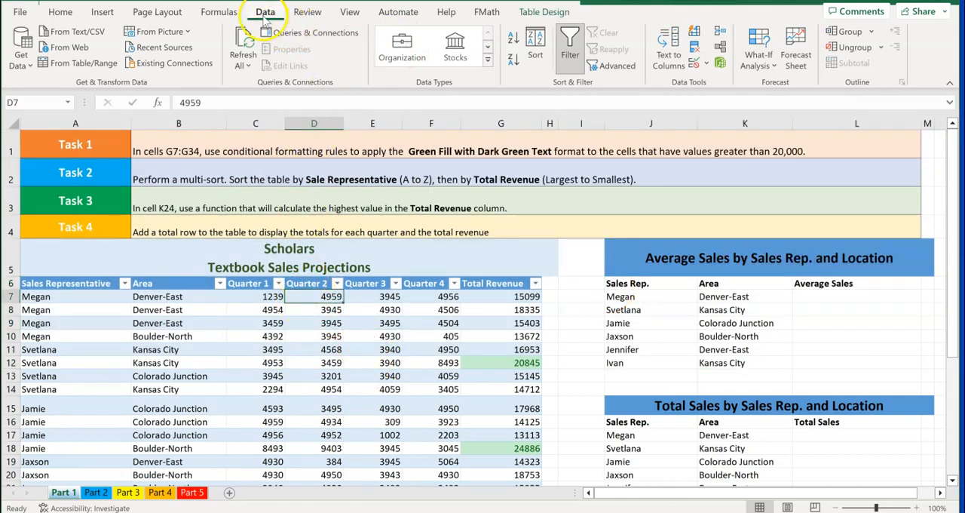
click(534, 42)
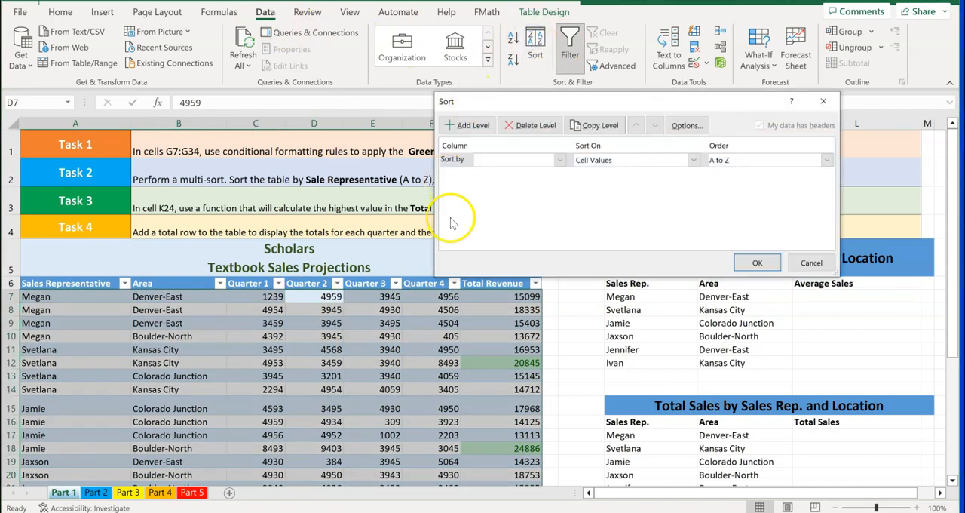
click(560, 162)
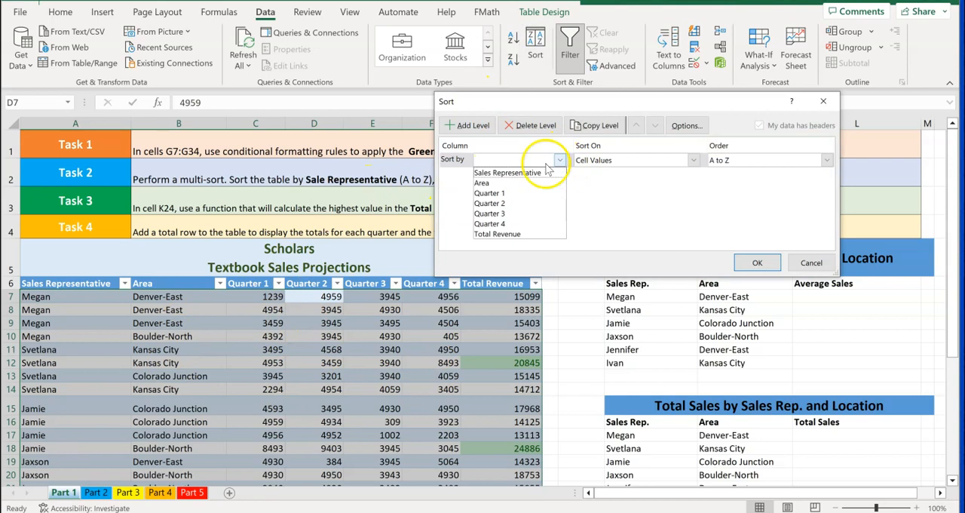
click(502, 173)
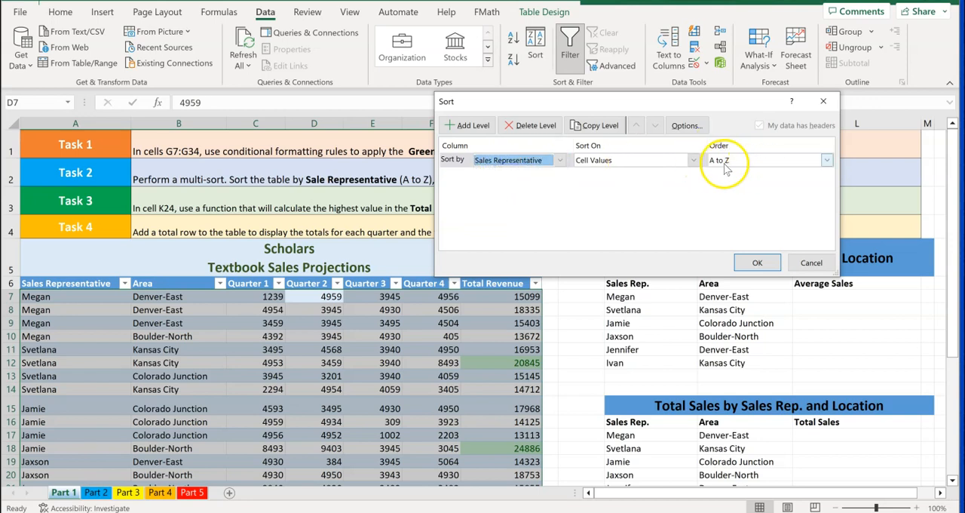
Add a second sort level for Total Revenue, ordered Largest to Smallest, and apply the sort to the table
click(466, 130)
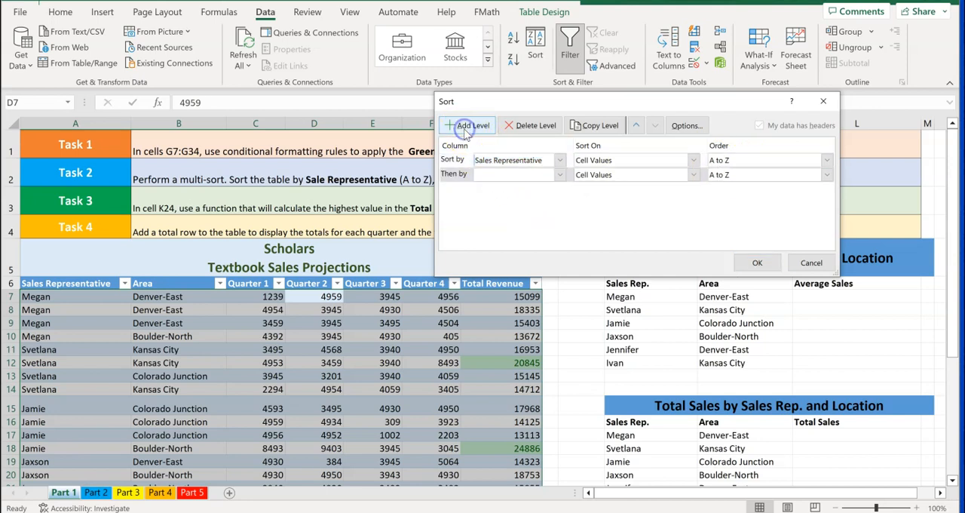
click(561, 174)
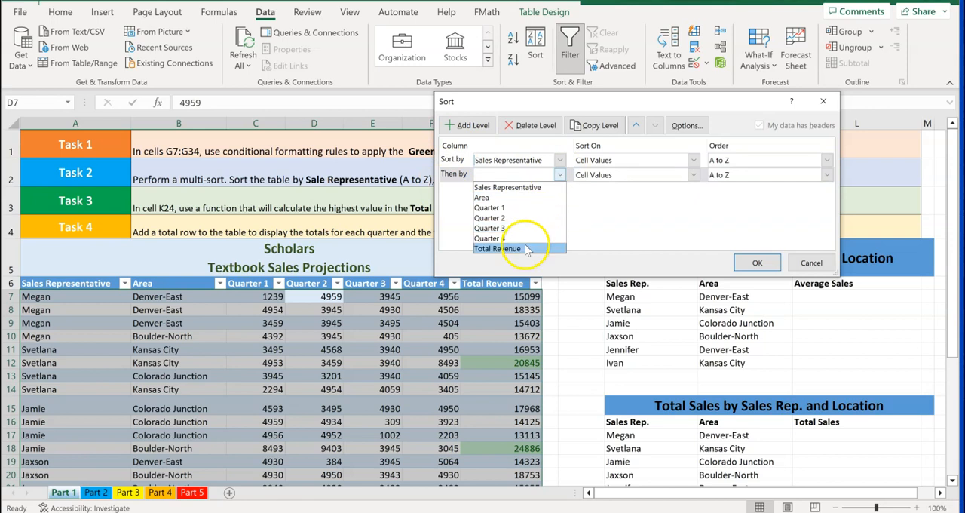
click(588, 144)
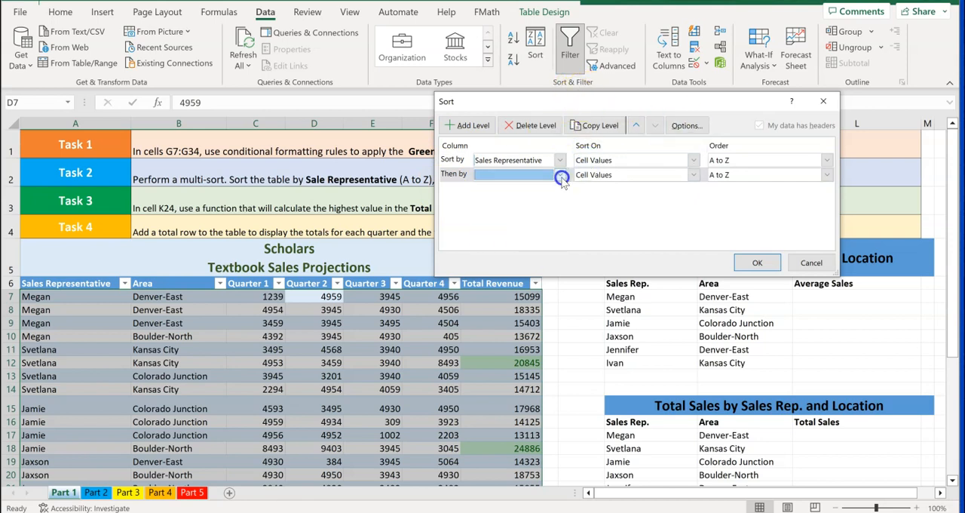
click(564, 176)
click(512, 246)
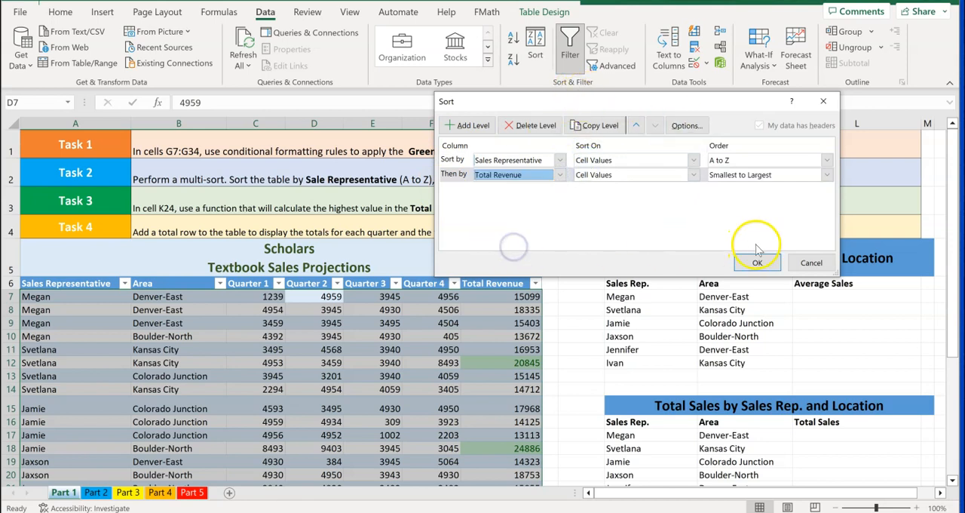
click(825, 174)
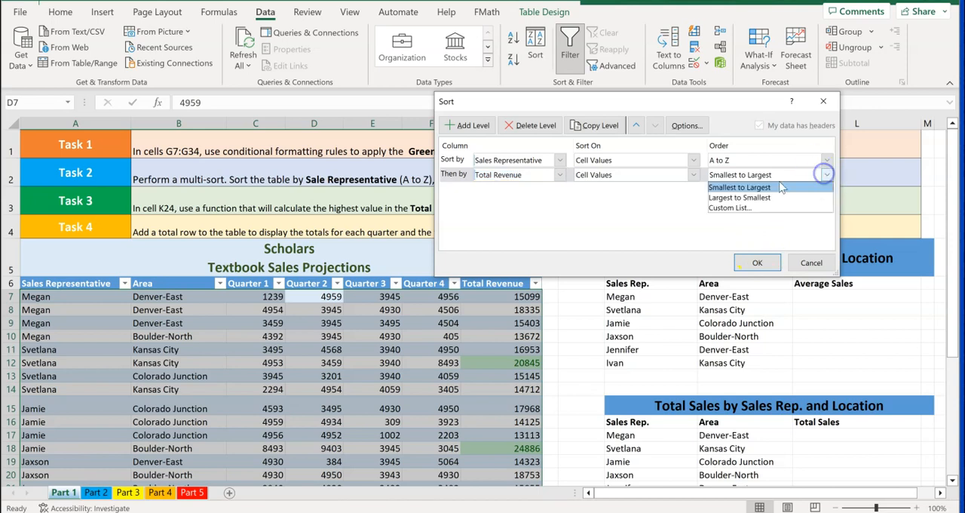
click(735, 198)
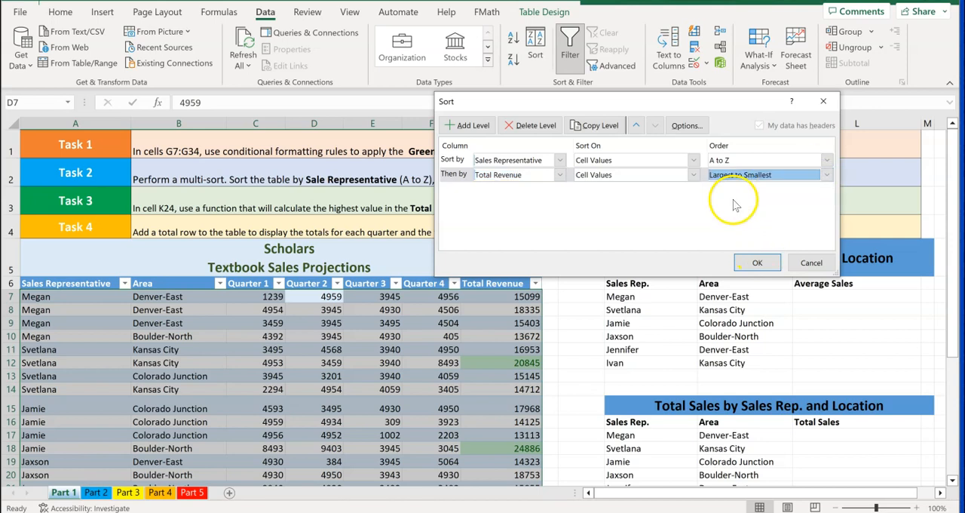
click(752, 264)
click(753, 264)
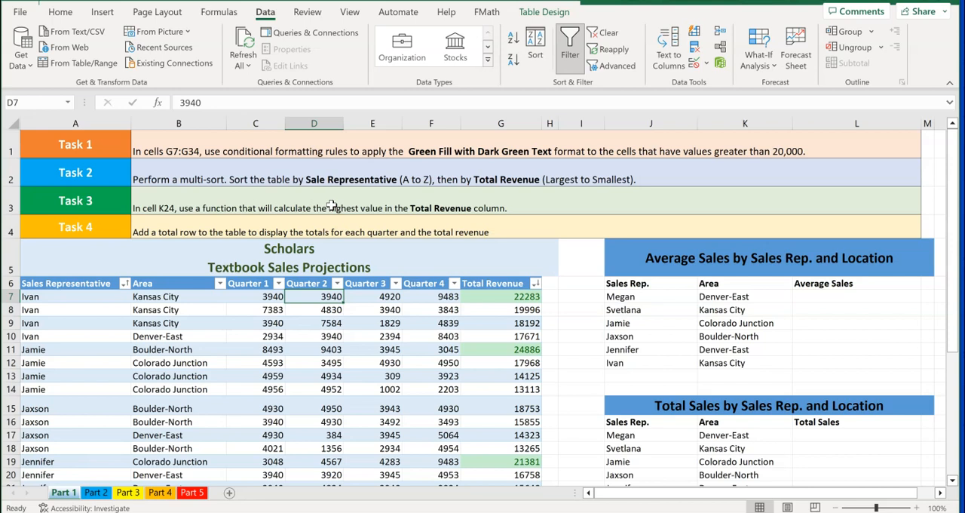
Enter a MAX formula on the Total_Revenue named range in cell K24, beside Largest Revenue
scroll(332, 206, down, 3)
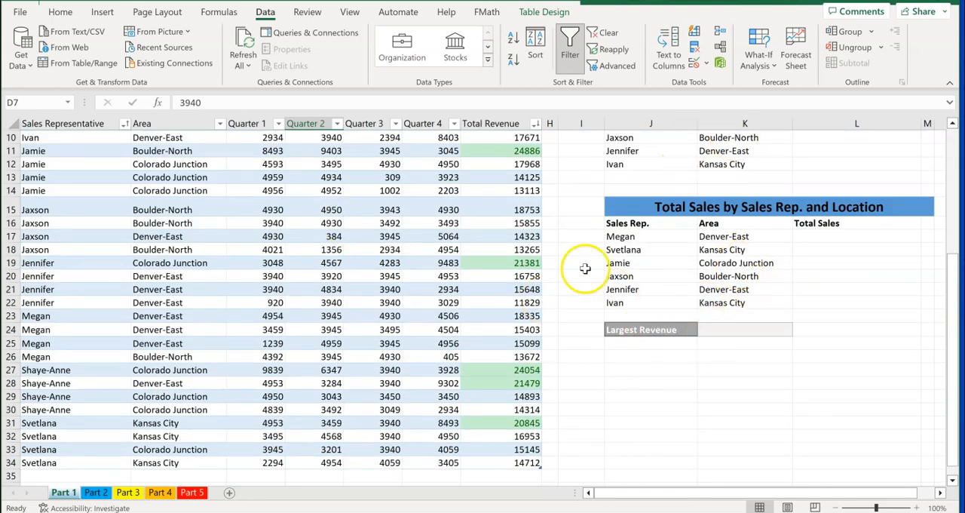
scroll(495, 247, up, 3)
scroll(495, 247, up, 1)
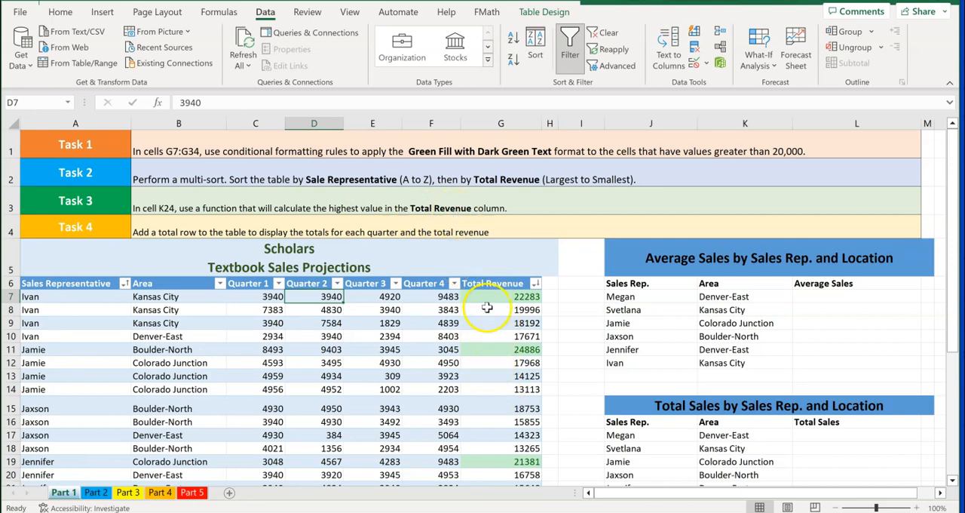
scroll(476, 303, down, 3)
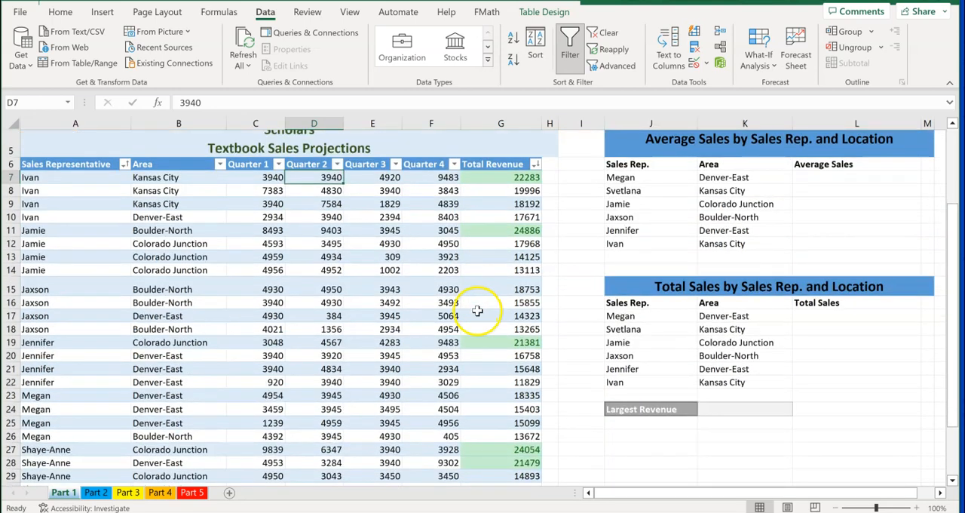
click(738, 410)
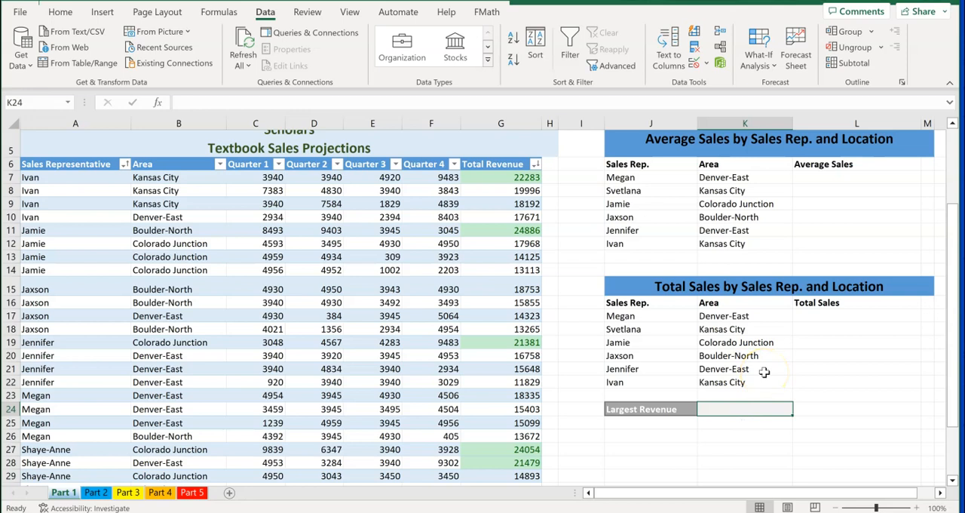
text(=max)
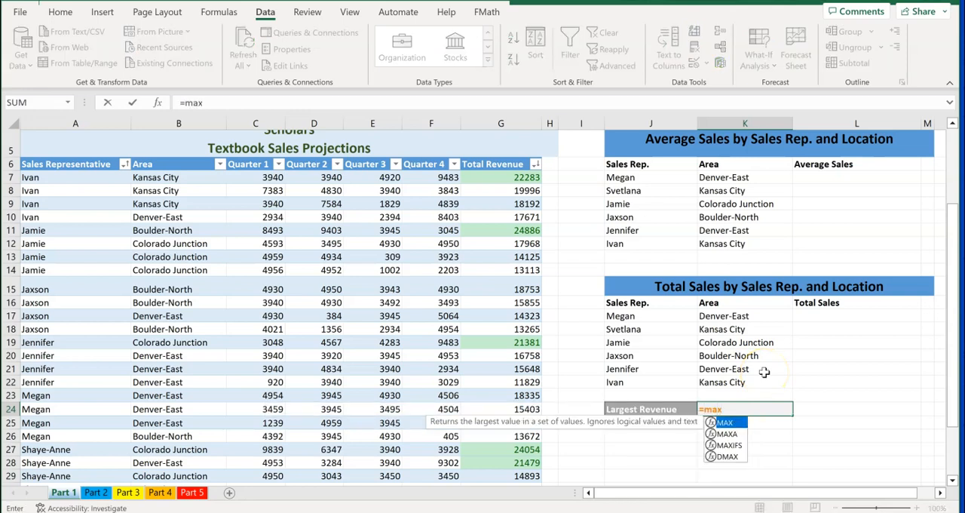
double_click(727, 425)
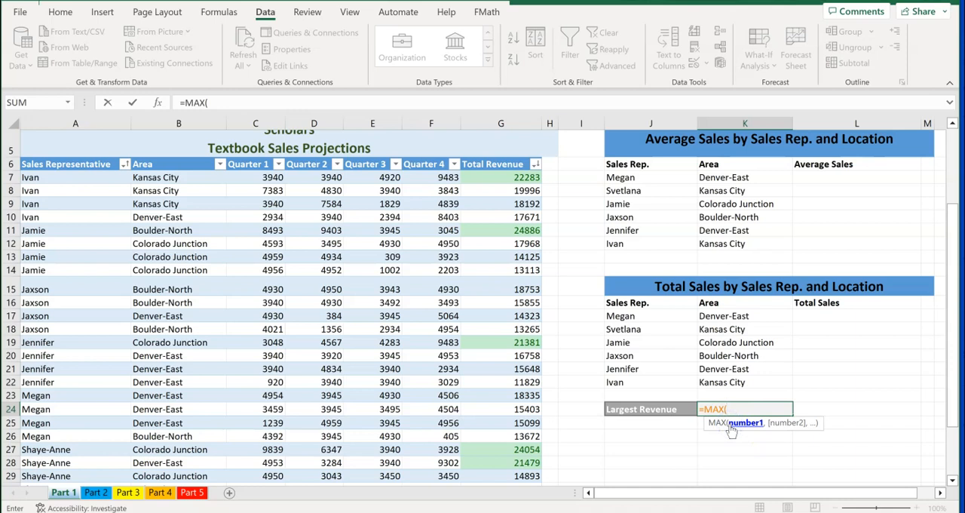
text(To)
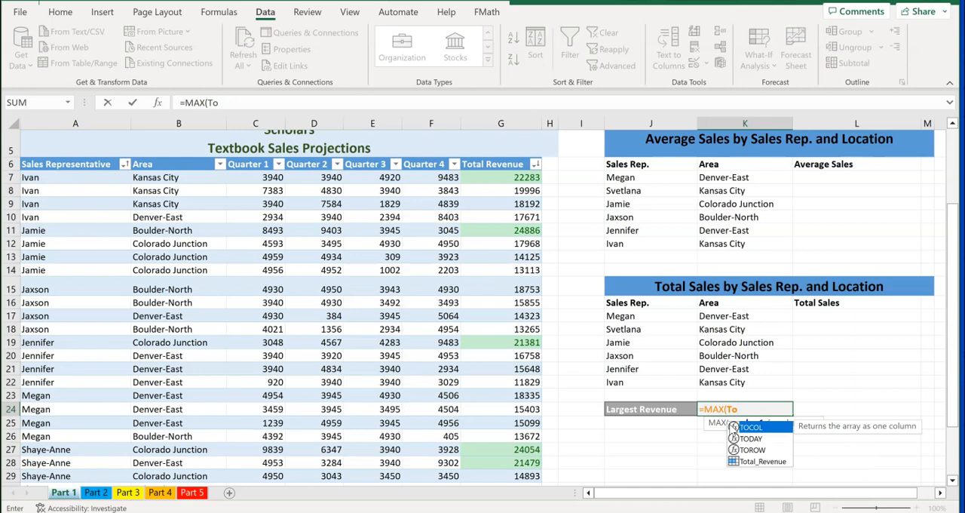
click(752, 462)
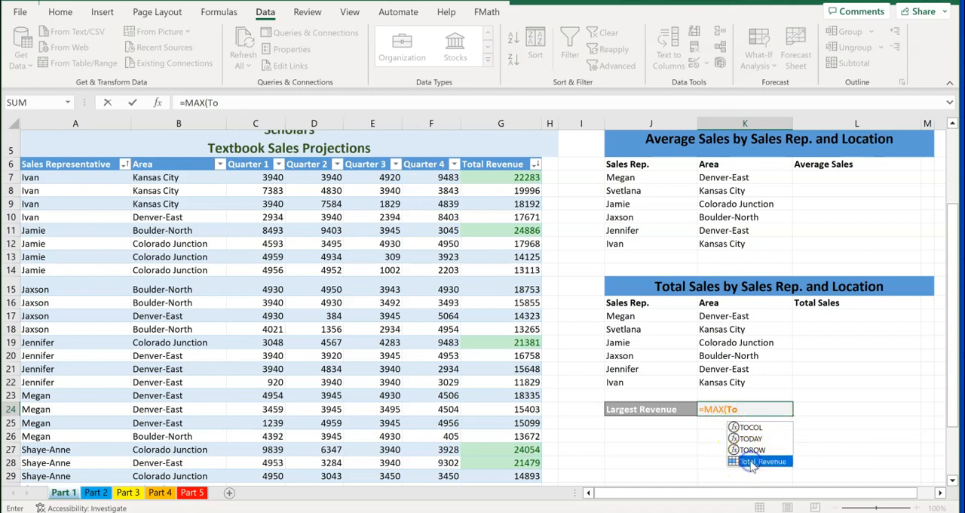
double_click(751, 462)
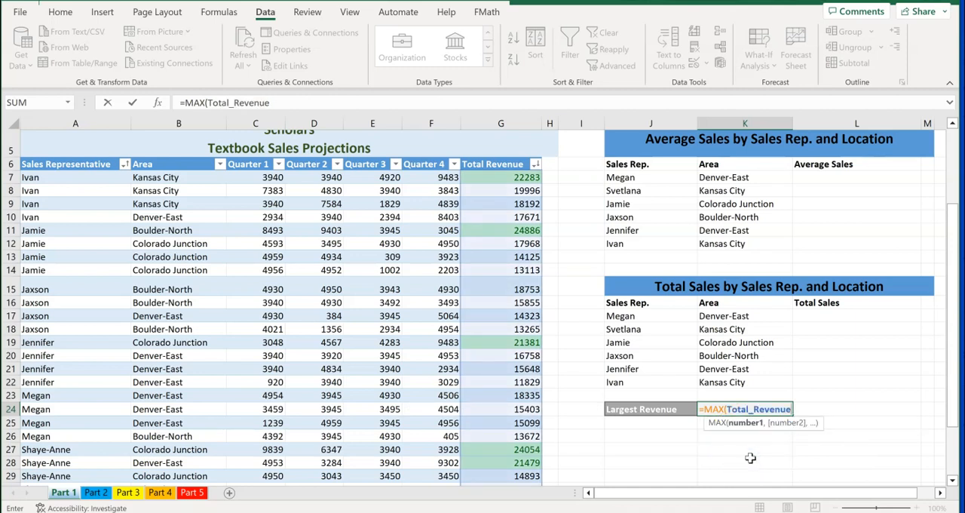
key(Return)
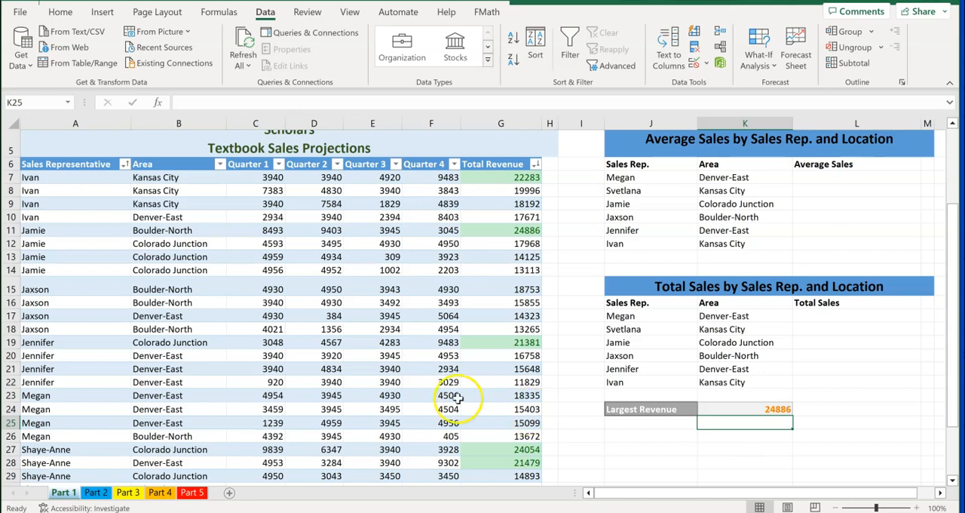
Turn on the total row for the textbook sales projections table
scroll(382, 374, up, 2)
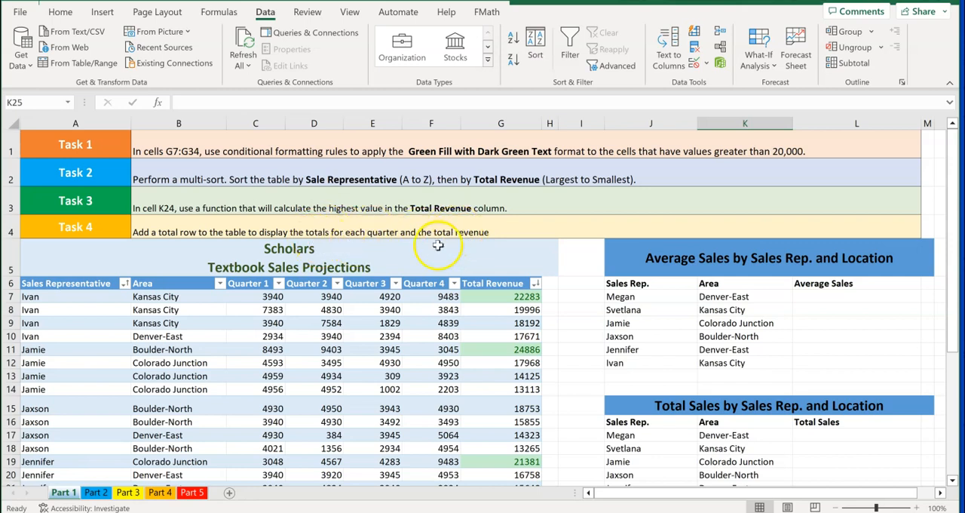
scroll(385, 245, down, 2)
scroll(392, 255, down, 4)
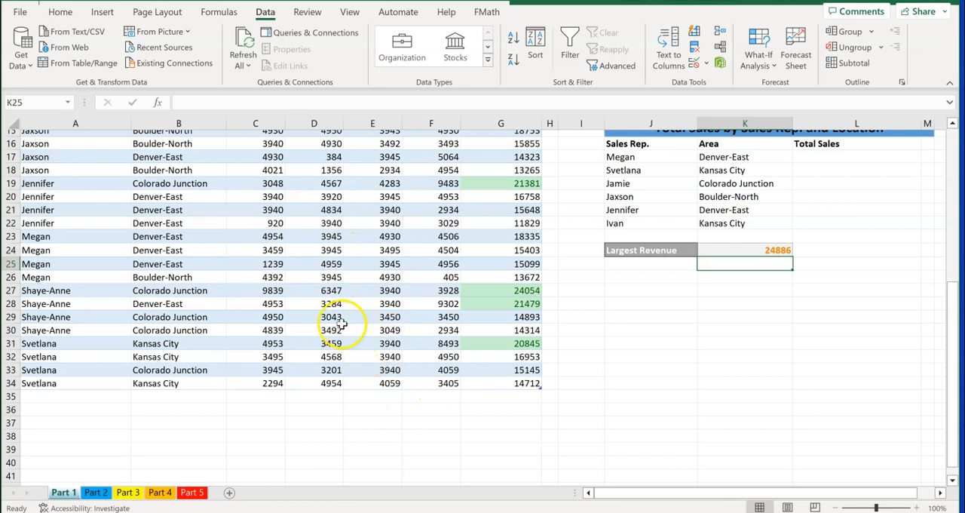
scroll(326, 319, up, 5)
scroll(326, 319, up, 2)
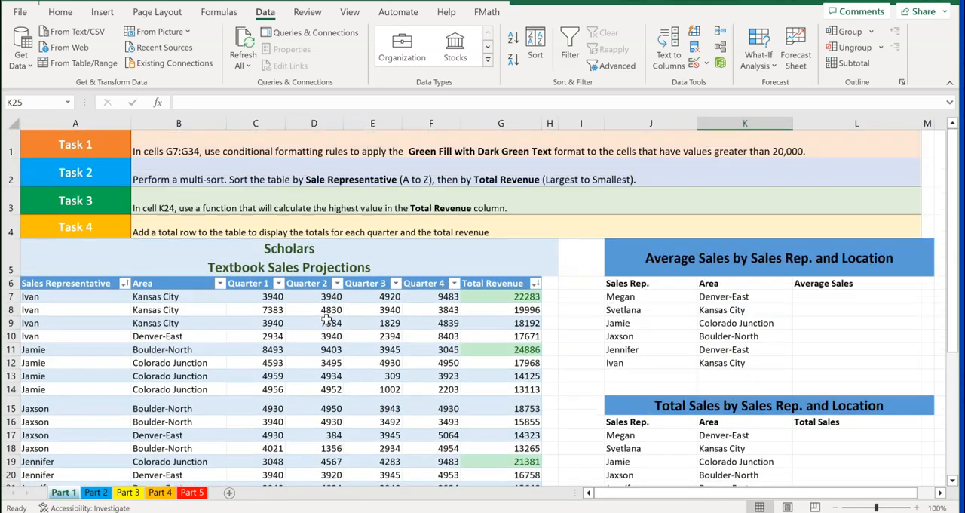
click(276, 336)
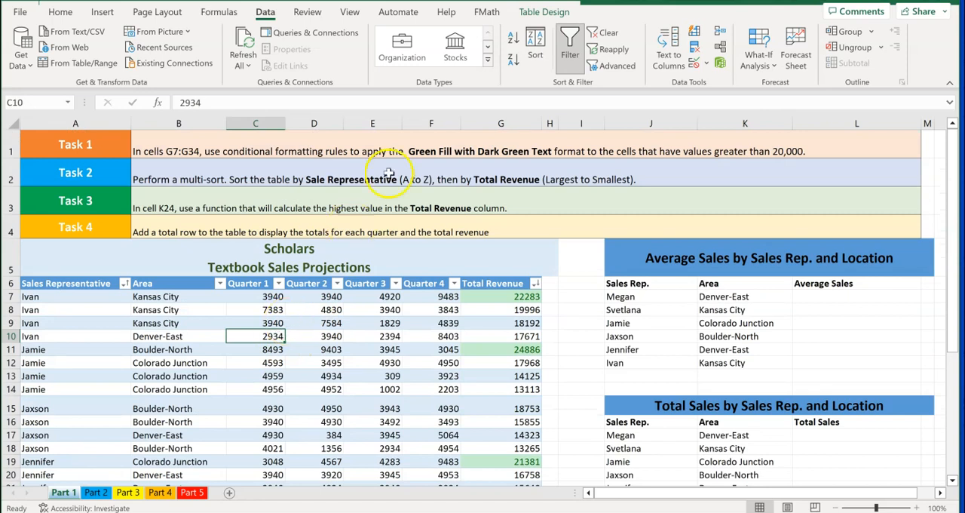
click(556, 14)
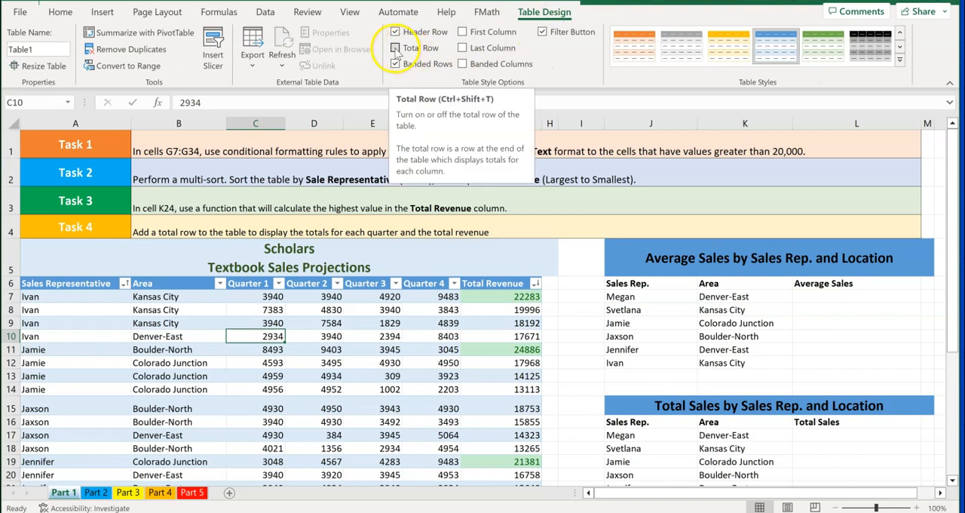
click(395, 49)
Fill the Total Revenue total formula from G35 across to C35 for all four quarters, and check the Quarter 1 formula
scroll(393, 285, down, 1)
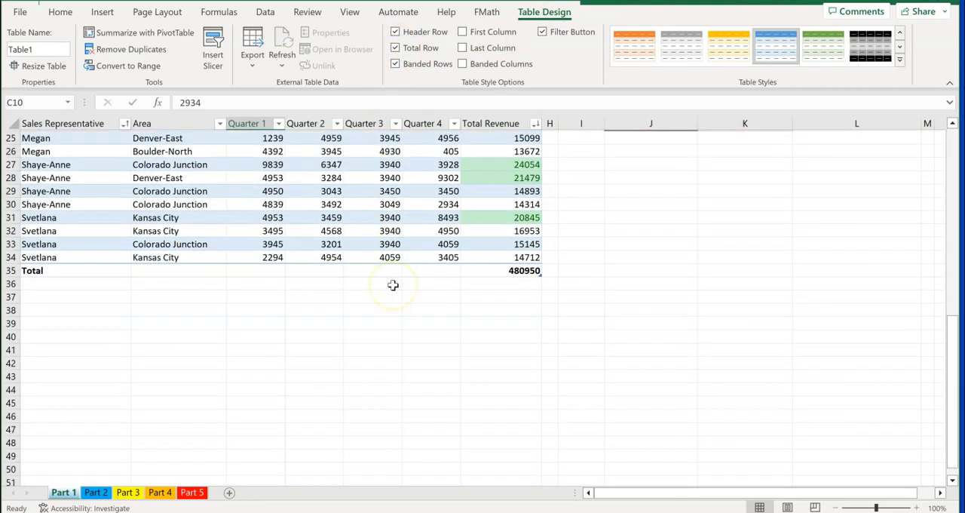
scroll(393, 285, up, 2)
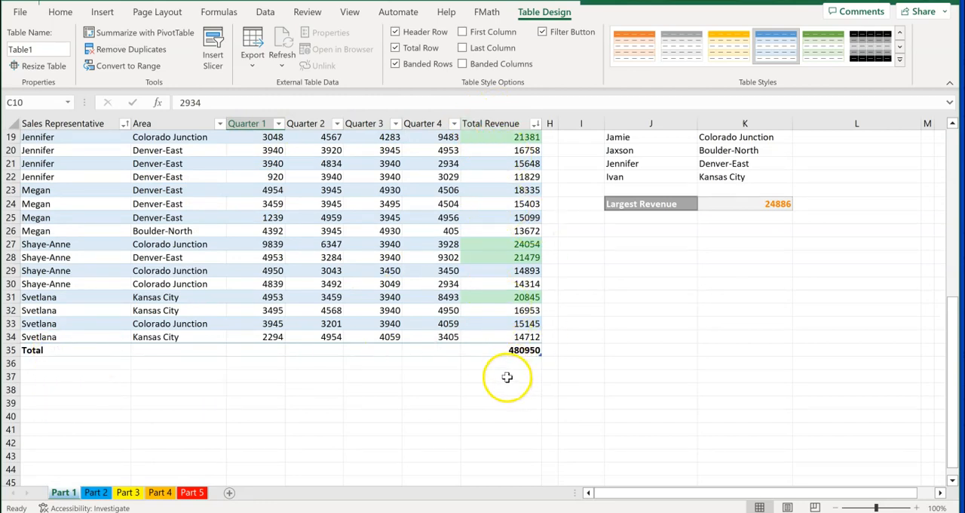
click(501, 349)
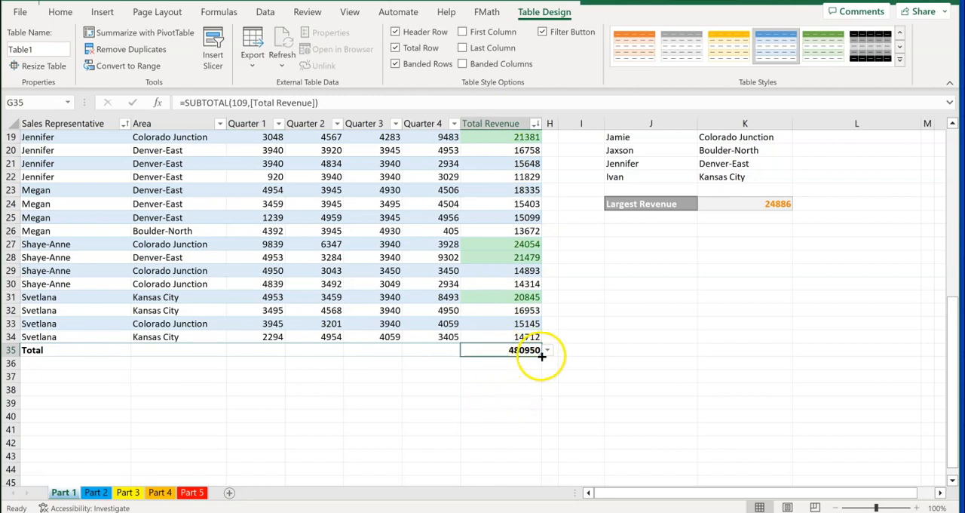
drag(540, 354, 247, 352)
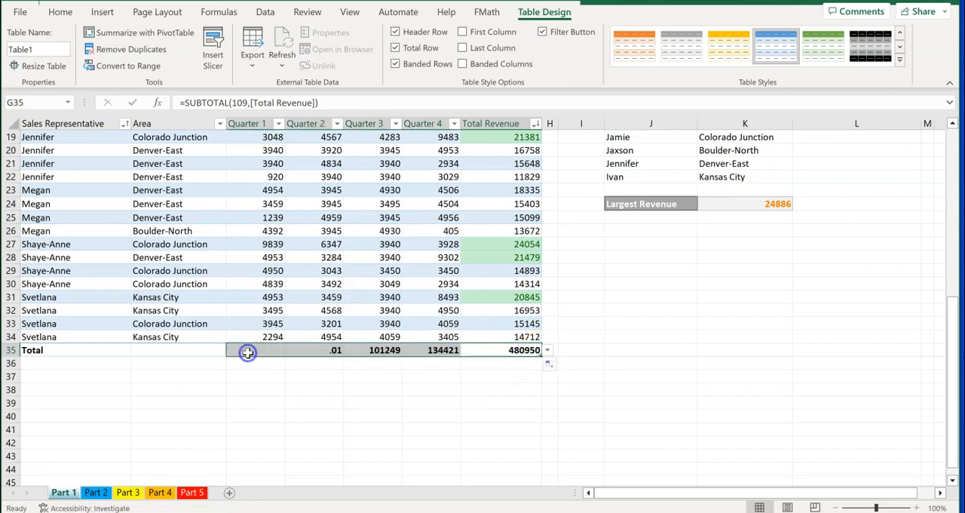
click(232, 402)
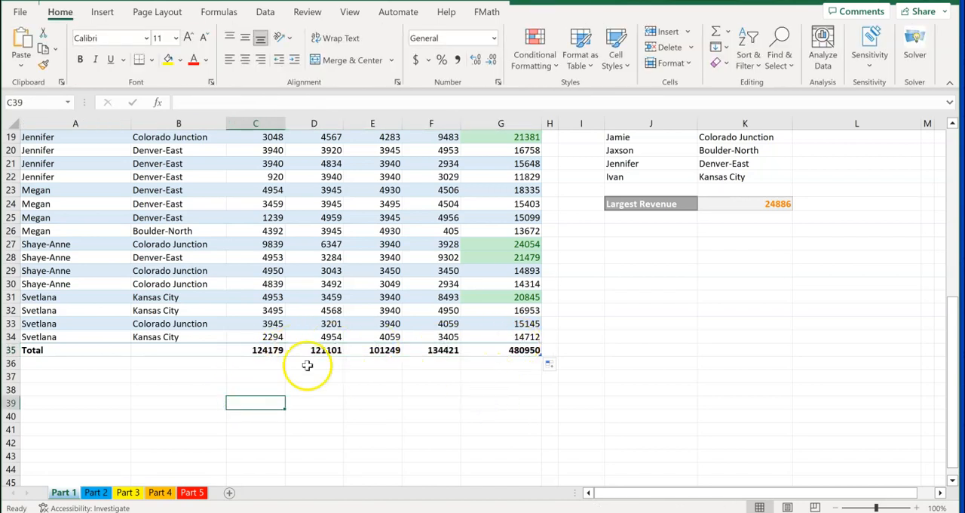
click(246, 350)
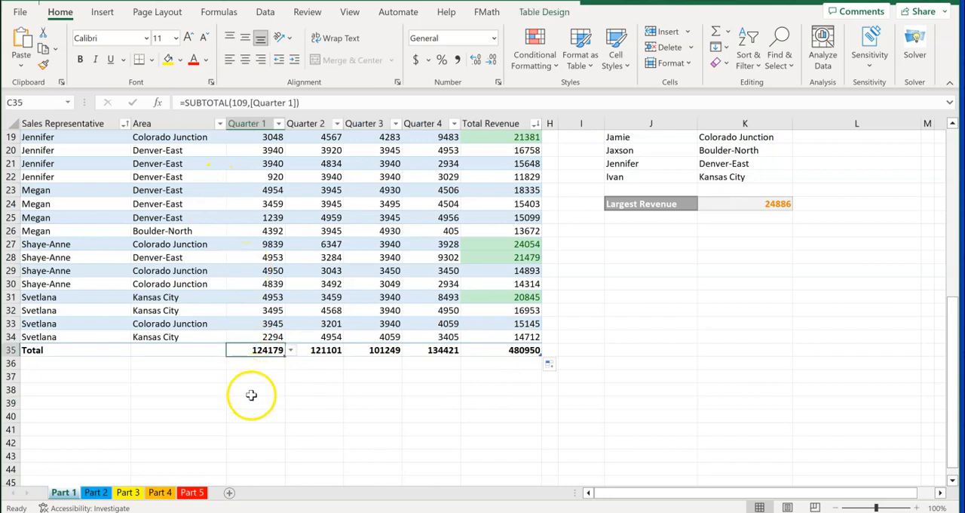
click(254, 390)
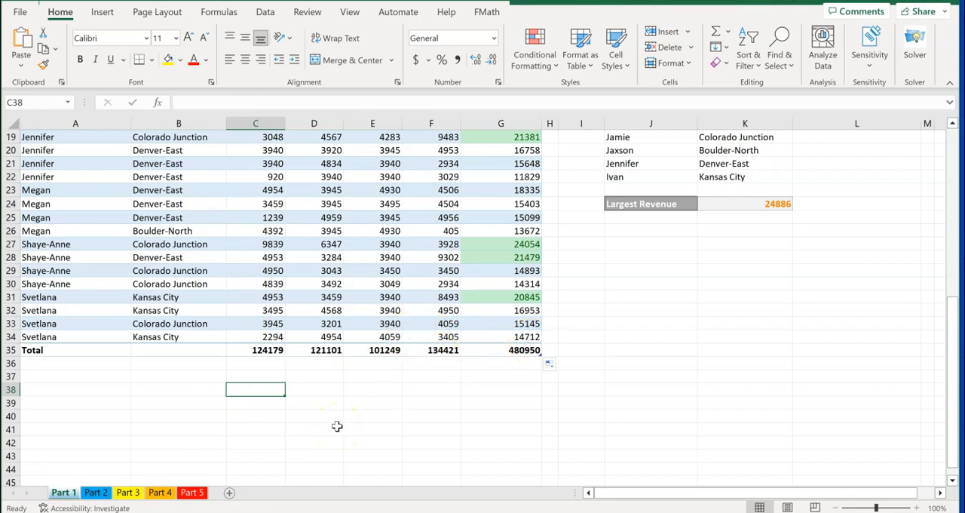
On the Part 2 sheet, enter a formula in C8 multiplying B8 by the Quarter2_Increase named range
click(99, 494)
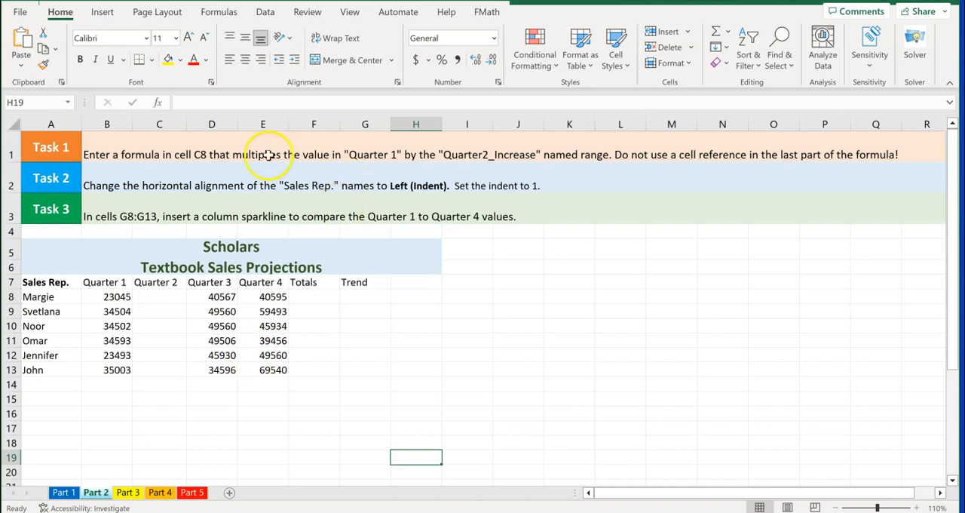
click(169, 300)
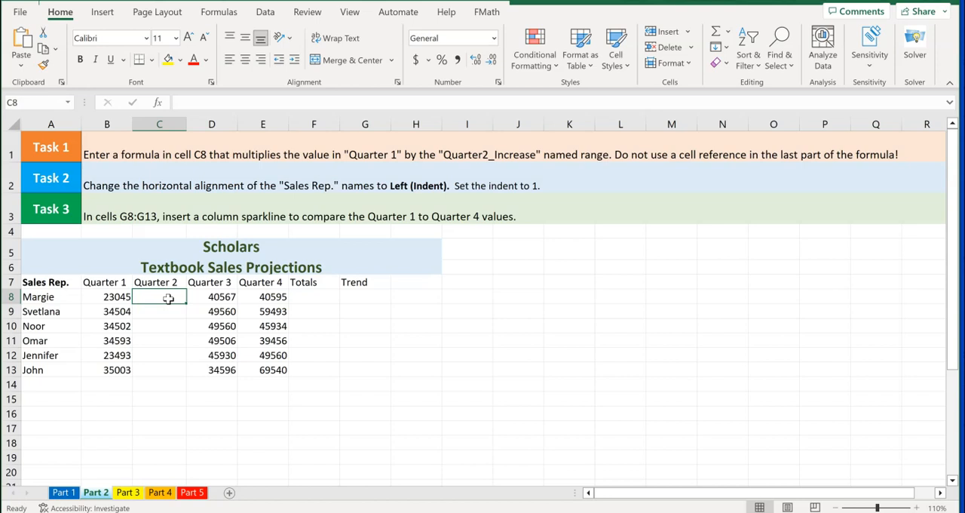
text(=)
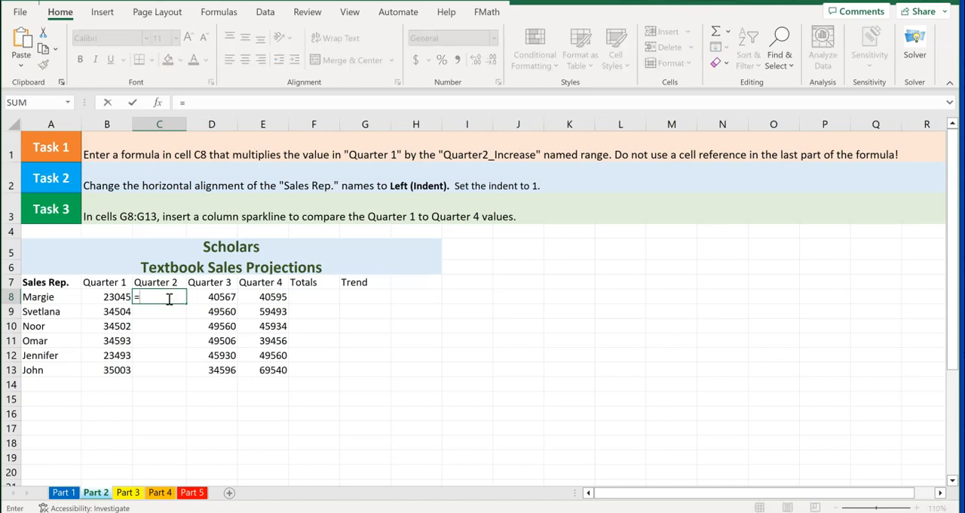
click(109, 296)
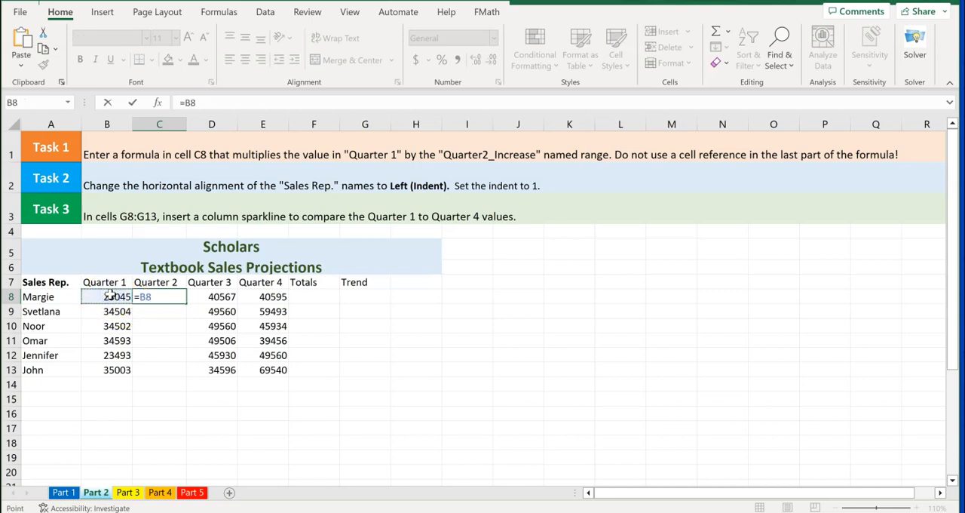
text(*)
text(Quar)
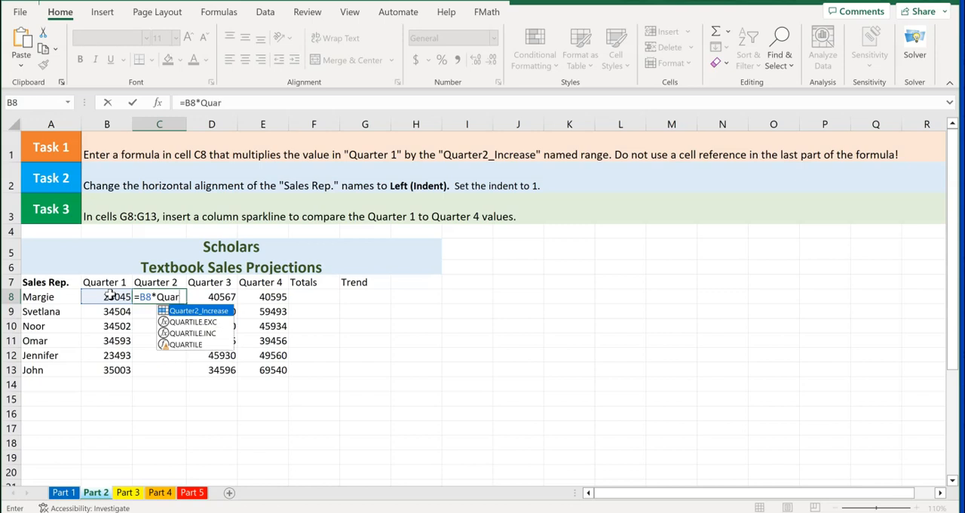
double_click(199, 311)
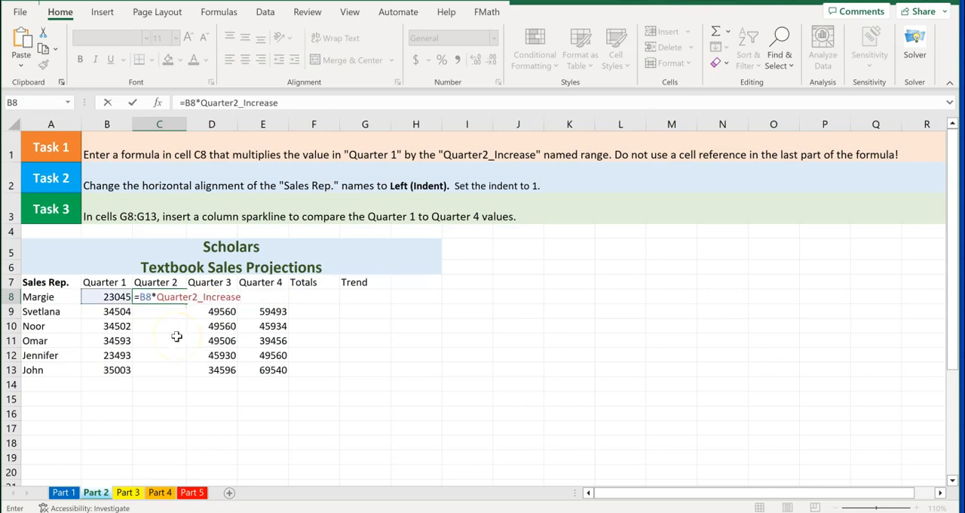
key(Return)
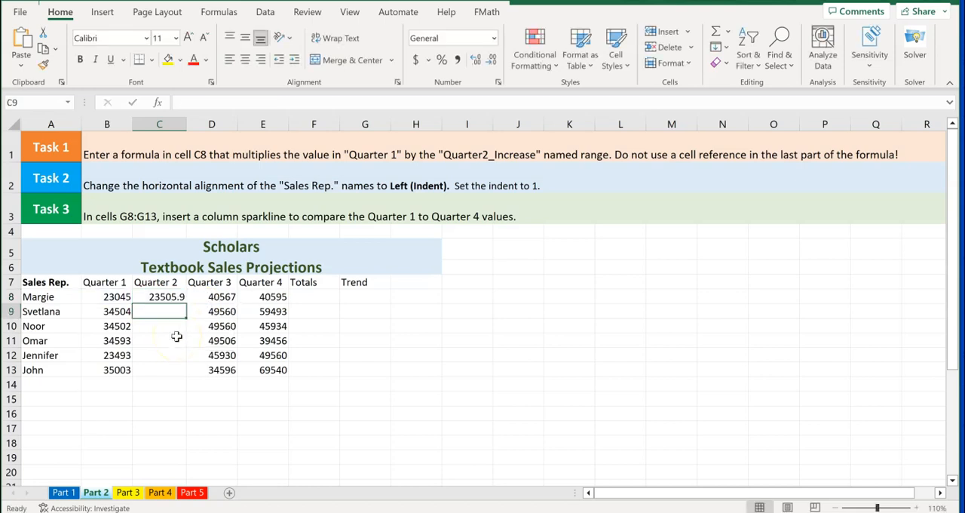
Fill the Quarter 2 formula from C8 down through C13
click(159, 298)
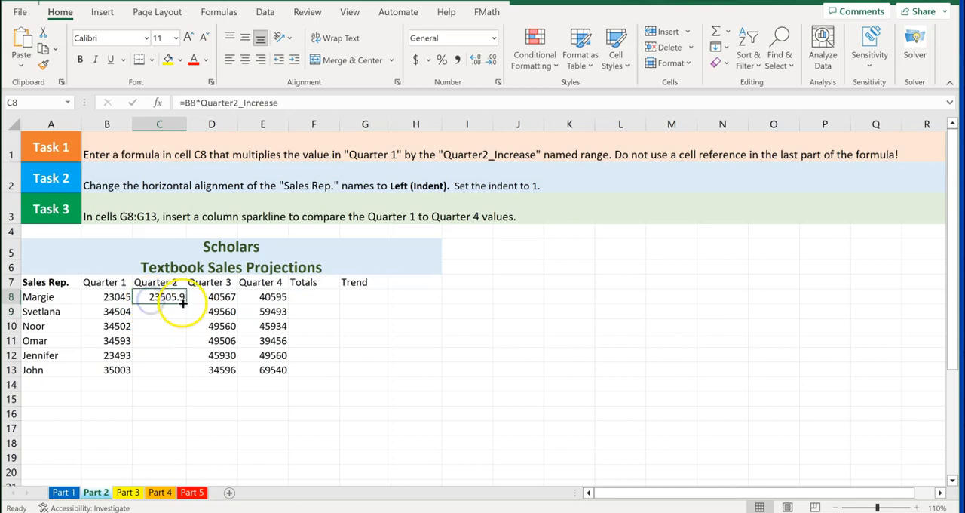
double_click(187, 299)
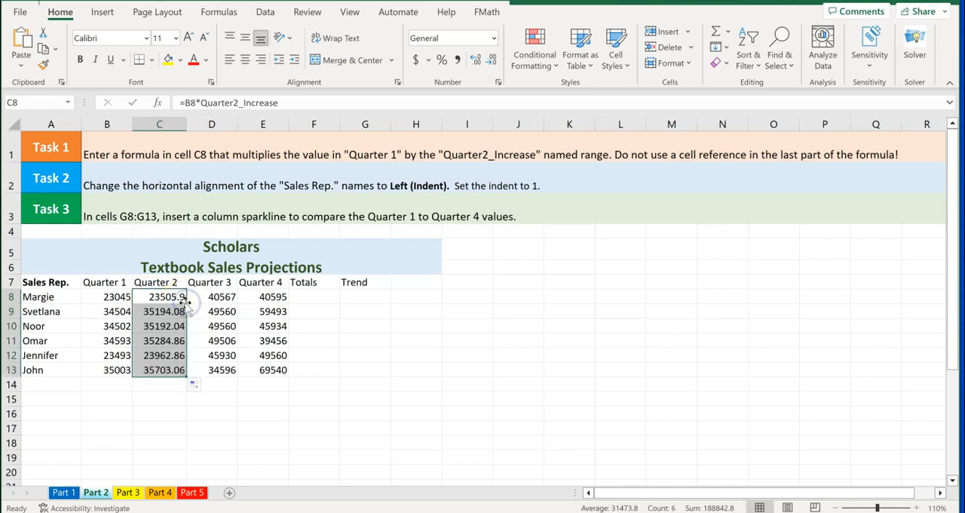
click(165, 411)
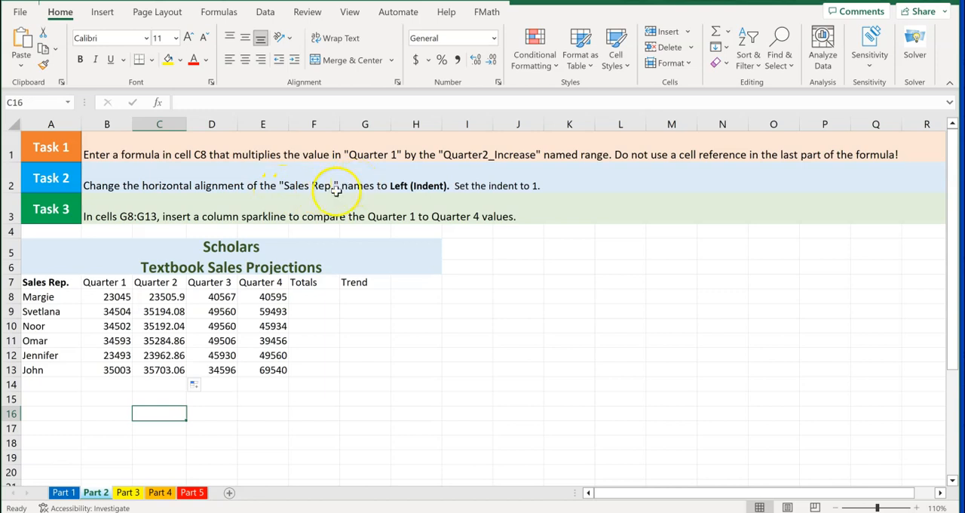
Set the horizontal alignment of the Sales Rep. names in A8:A13 to Left (Indent) with an indent of 1
drag(62, 296, 55, 368)
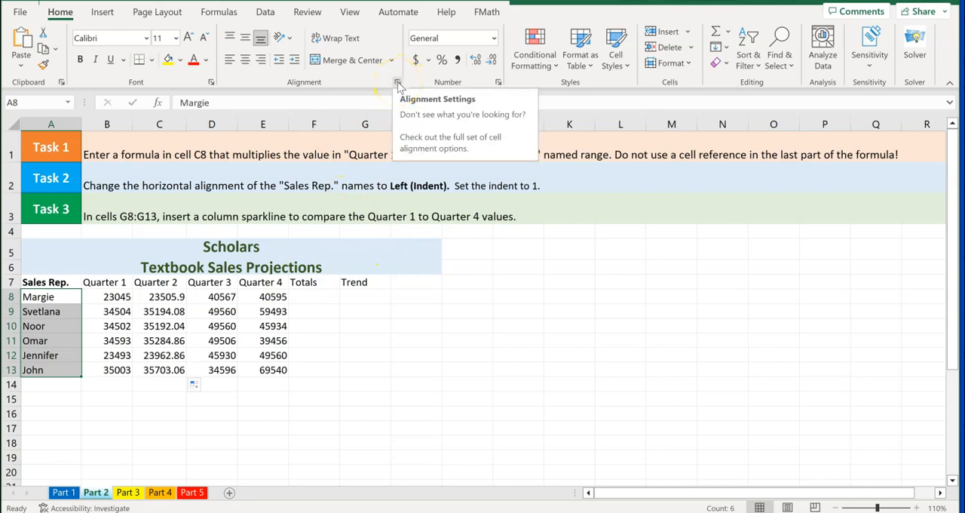
click(398, 83)
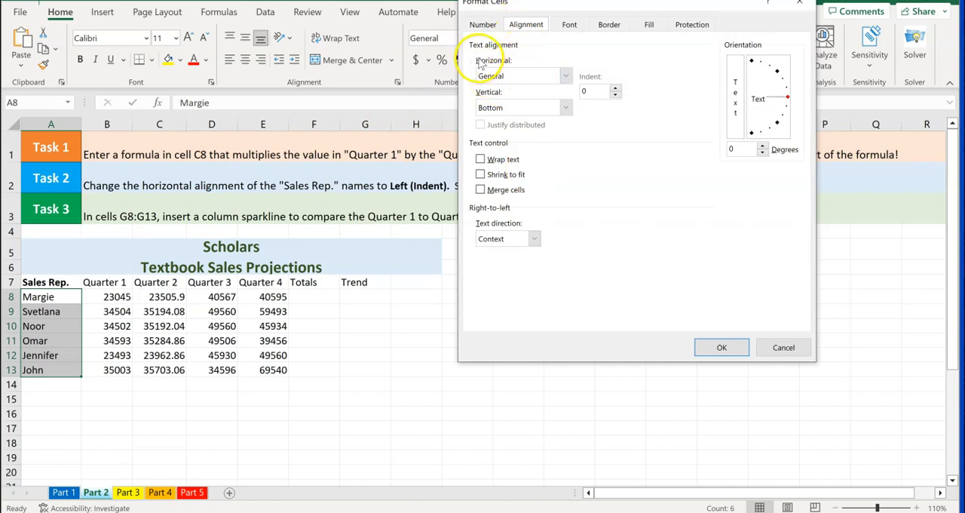
click(483, 24)
click(519, 25)
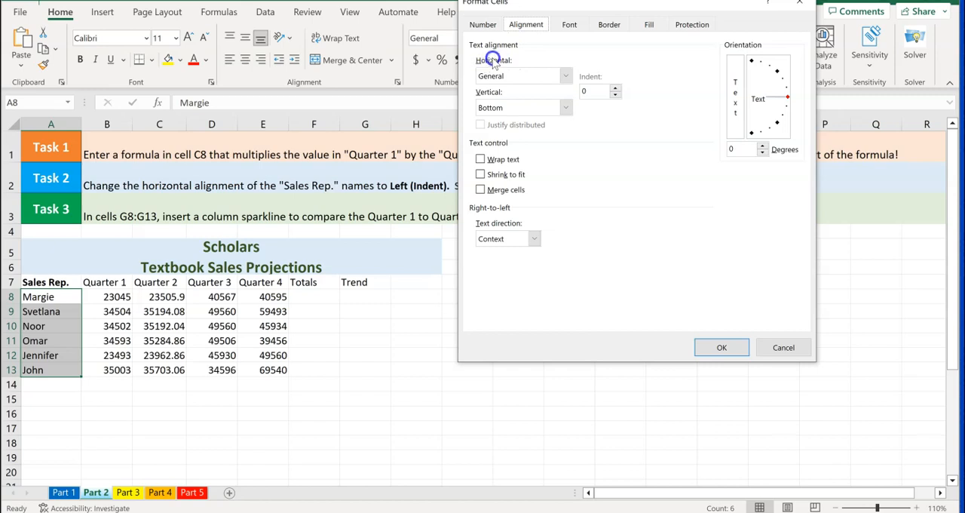
click(567, 78)
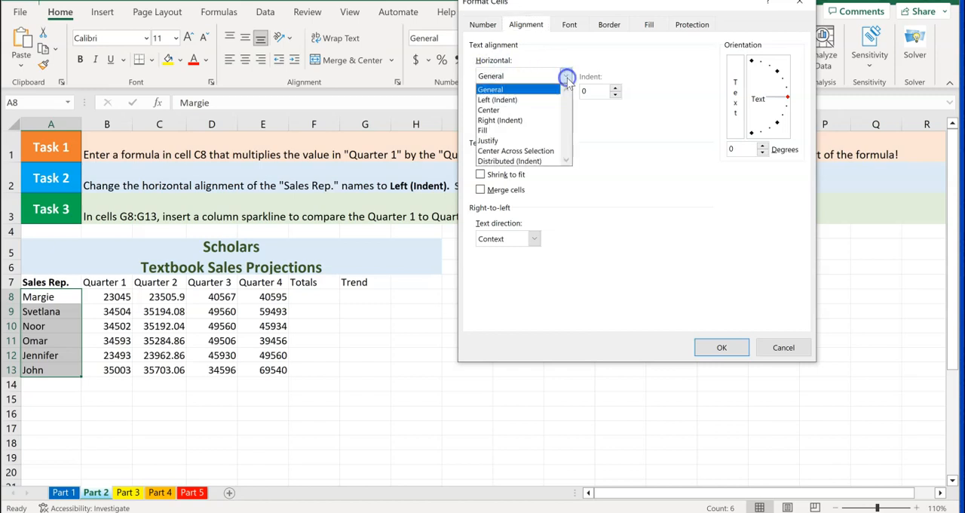
click(504, 101)
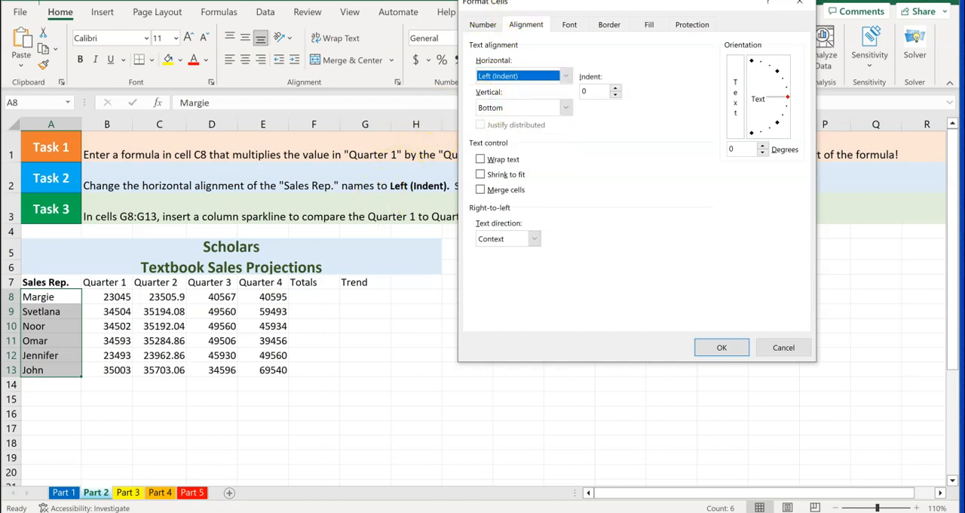
drag(617, 16, 659, 54)
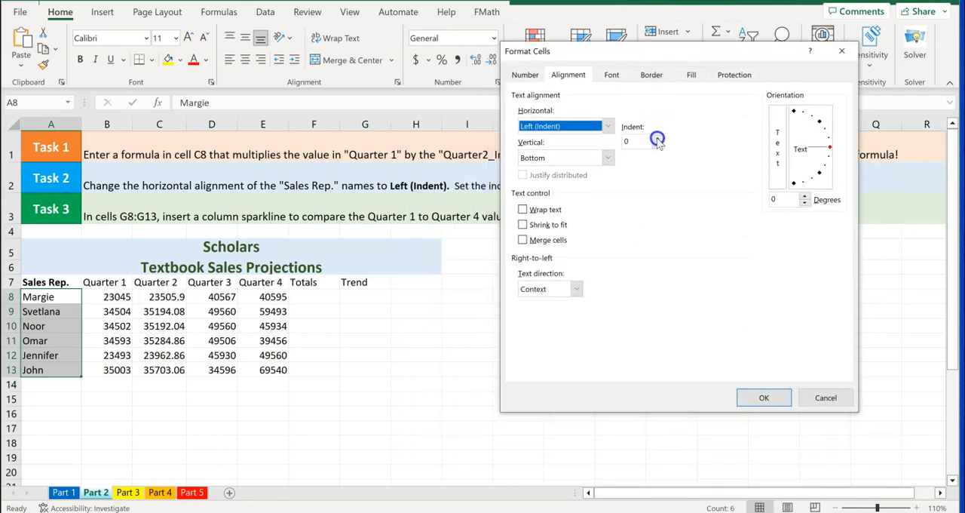
click(657, 138)
click(762, 400)
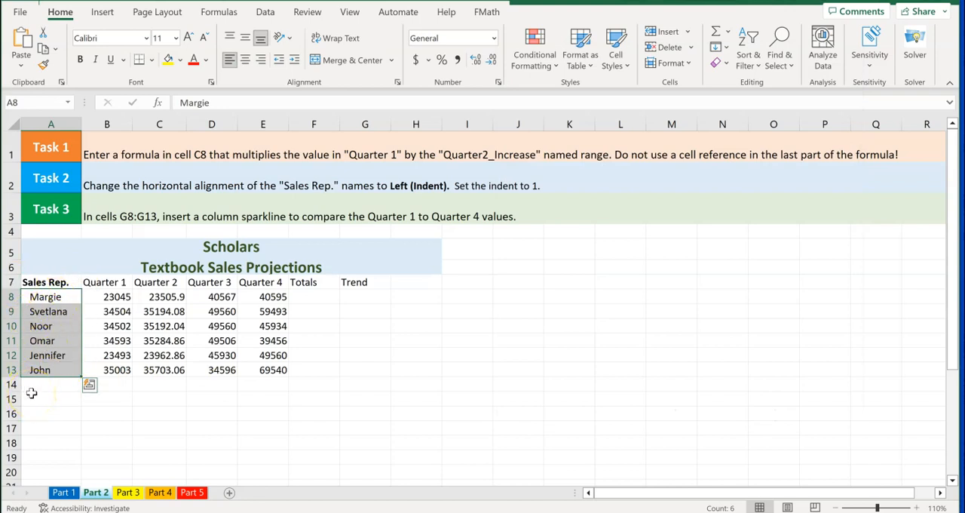
click(415, 353)
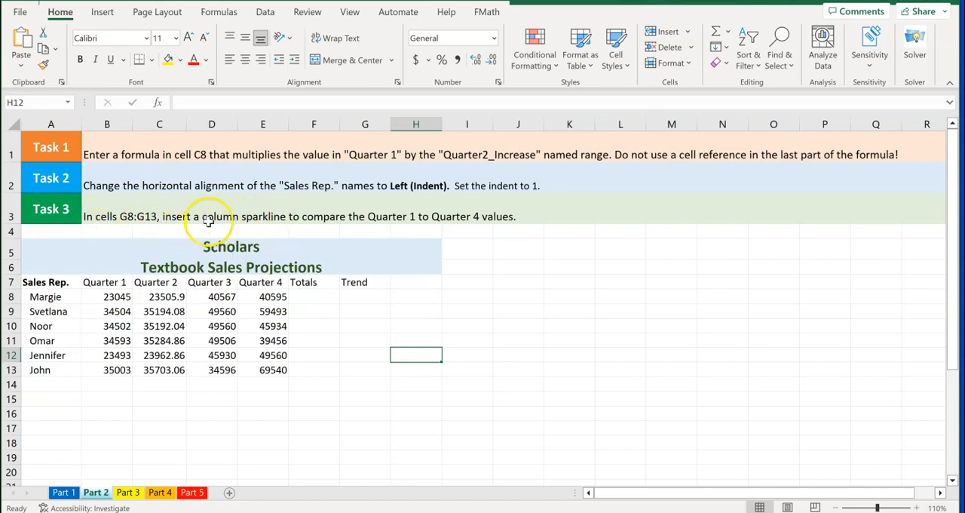
Insert a column sparkline in cell G8 under Trend, using B8:E8 as the data range
click(206, 218)
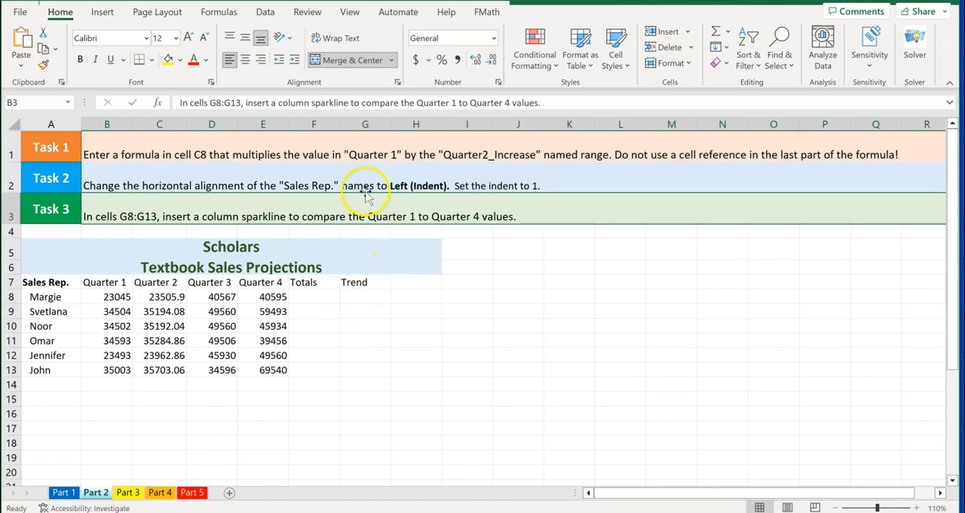
click(357, 299)
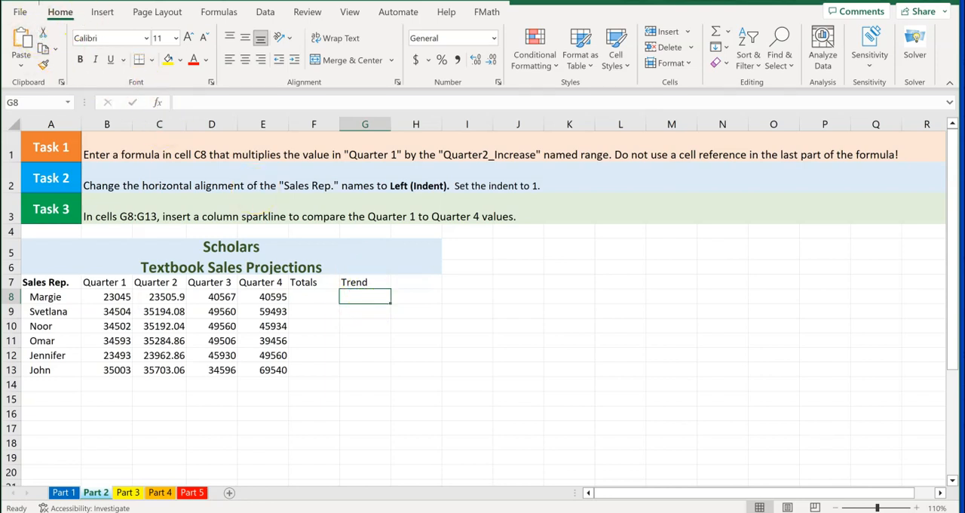
click(265, 12)
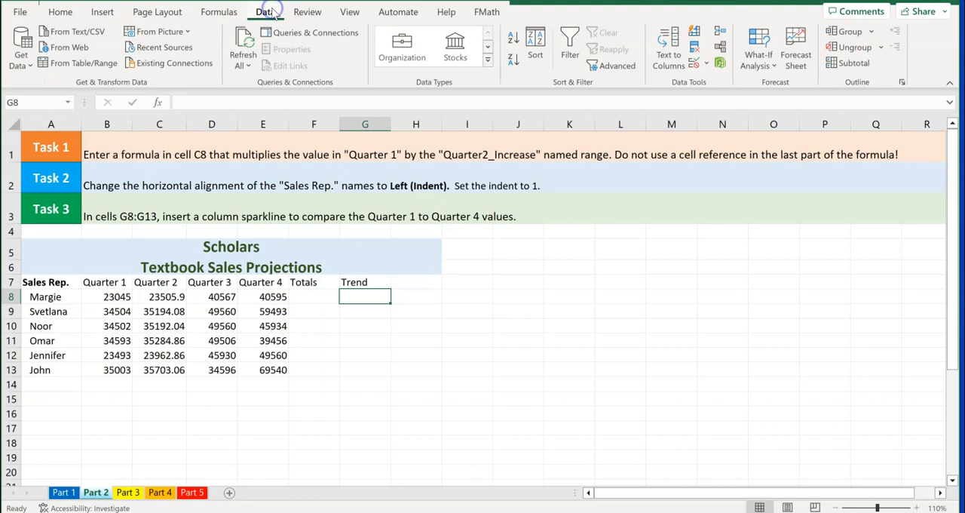
click(98, 17)
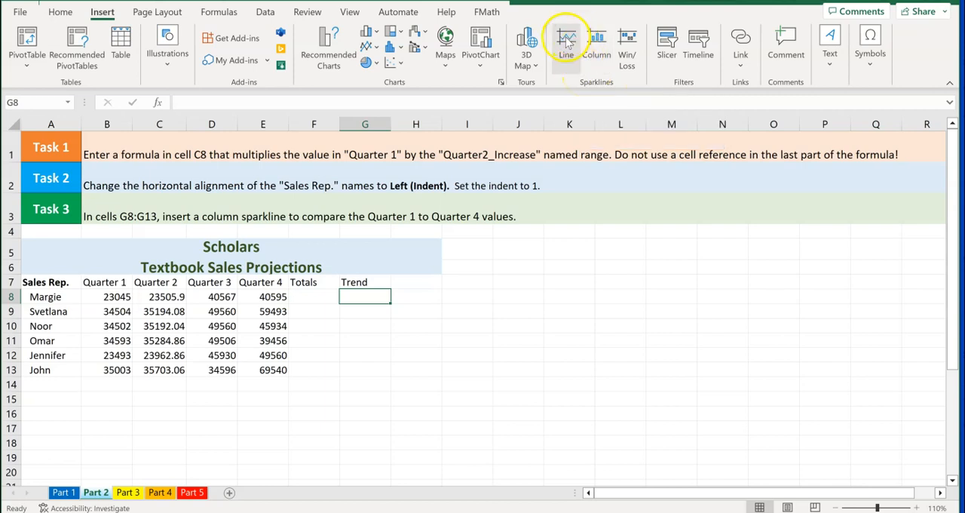
click(601, 51)
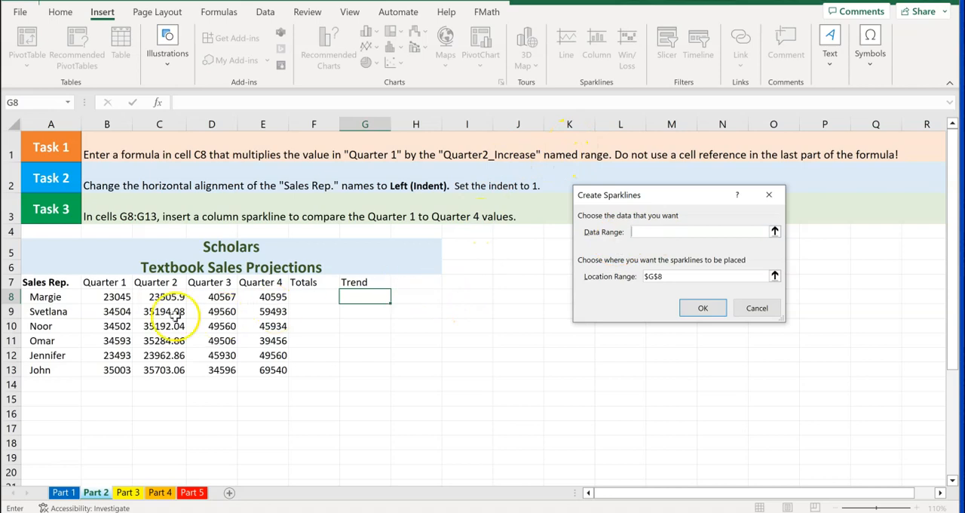
click(105, 298)
drag(107, 298, 256, 294)
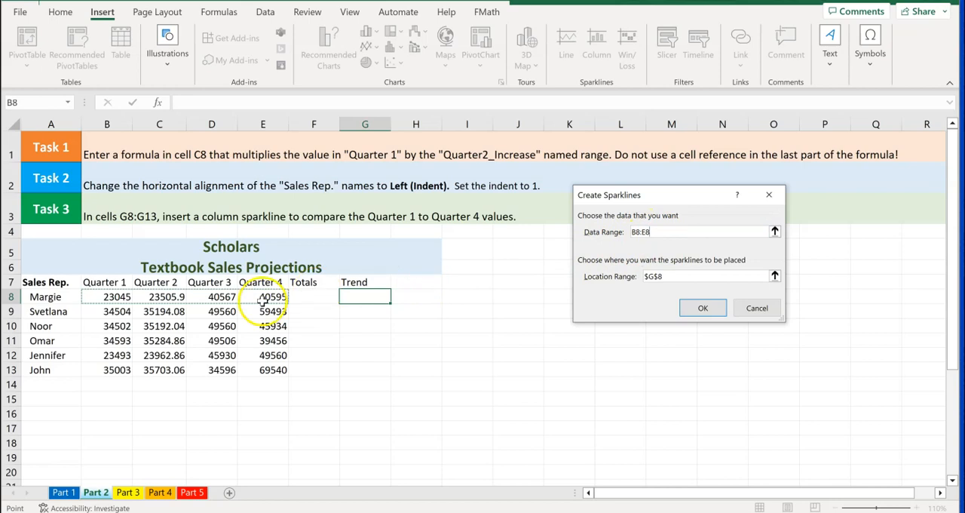
click(702, 307)
click(363, 340)
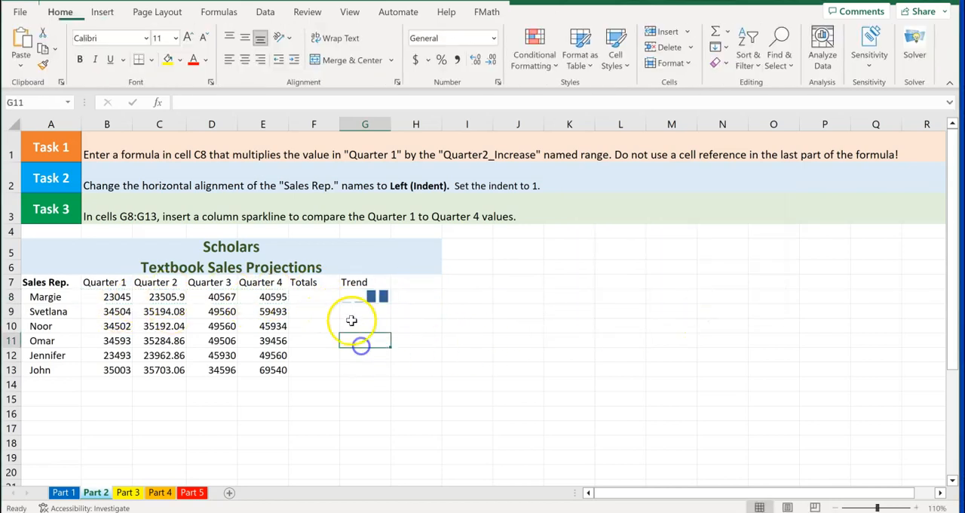
Fill the column sparkline from G8 down through G13
click(351, 295)
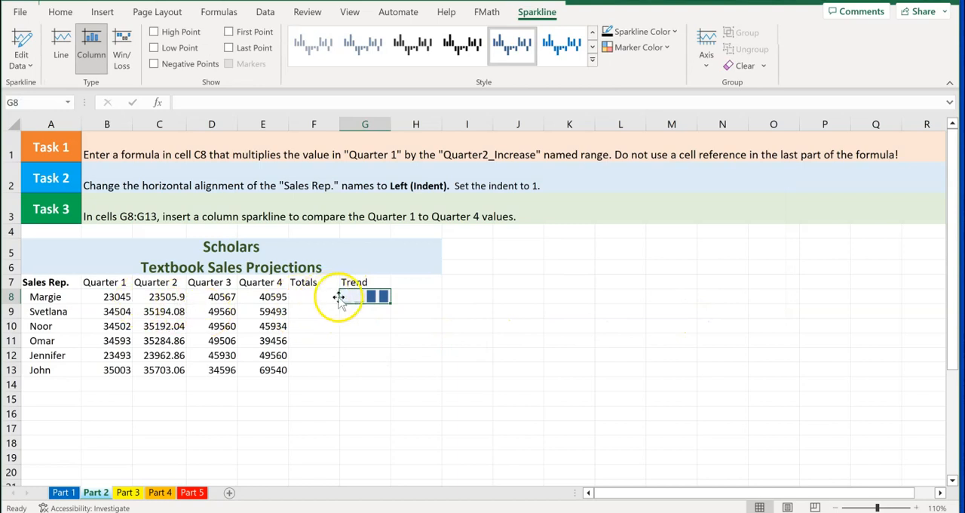
drag(392, 301, 384, 372)
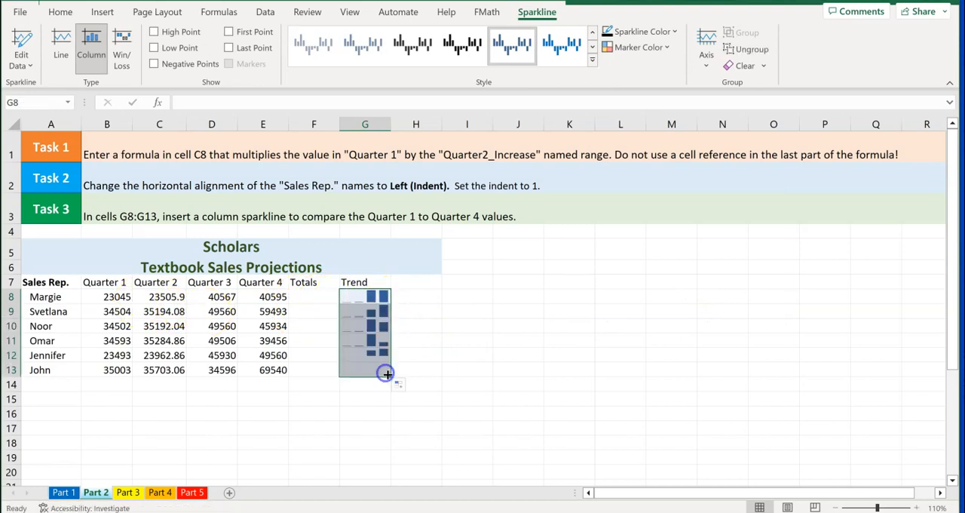
click(215, 400)
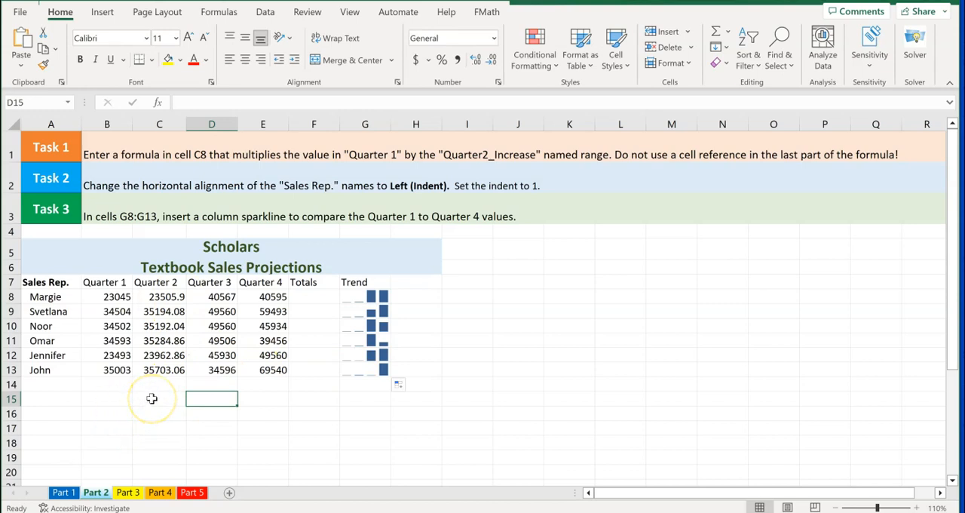
Switch to the Part 3 sheet and examine its filter task alongside the Description column of the order table
click(127, 492)
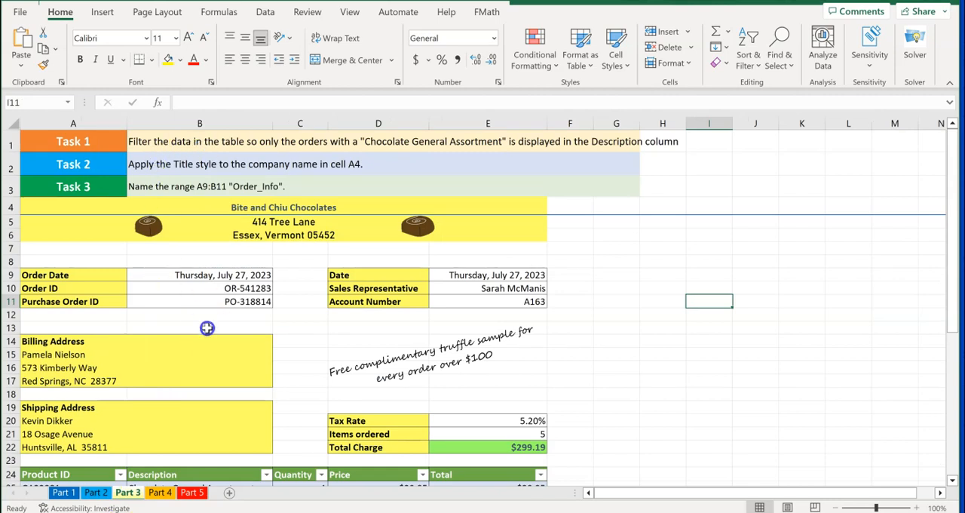
scroll(208, 333, down, 5)
scroll(208, 334, down, 1)
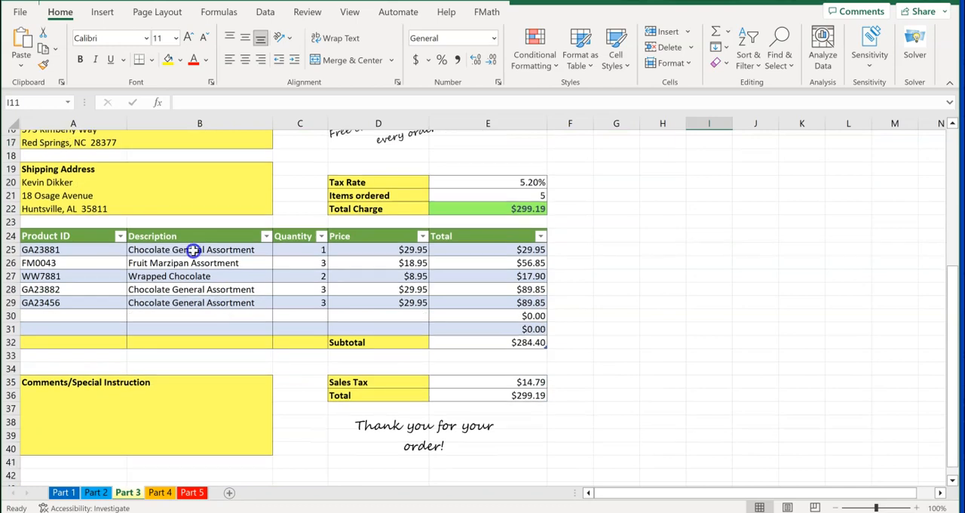
click(192, 249)
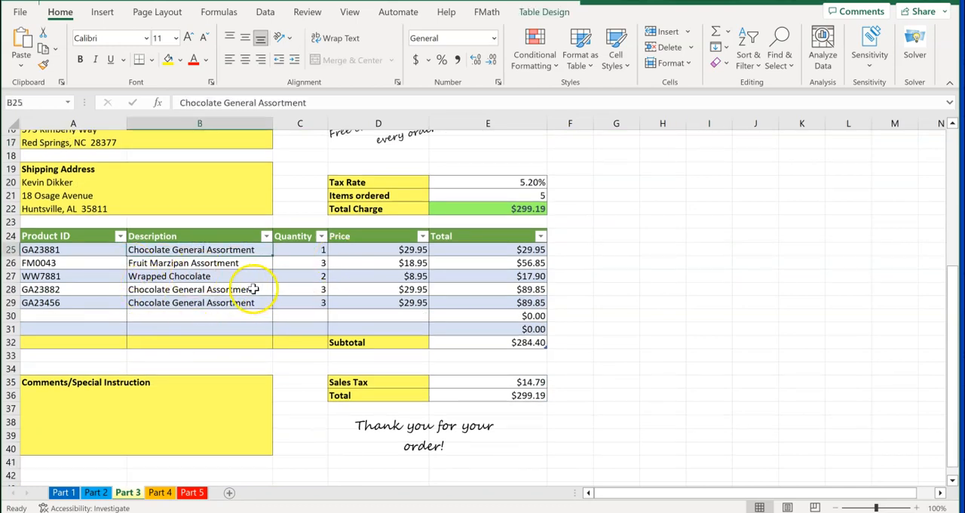
scroll(252, 288, up, 4)
scroll(252, 289, up, 2)
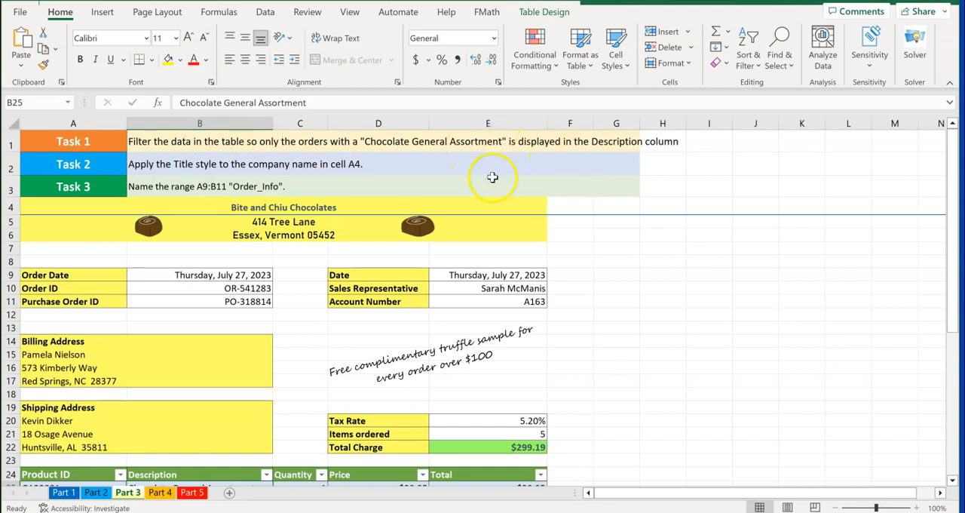
scroll(307, 250, down, 3)
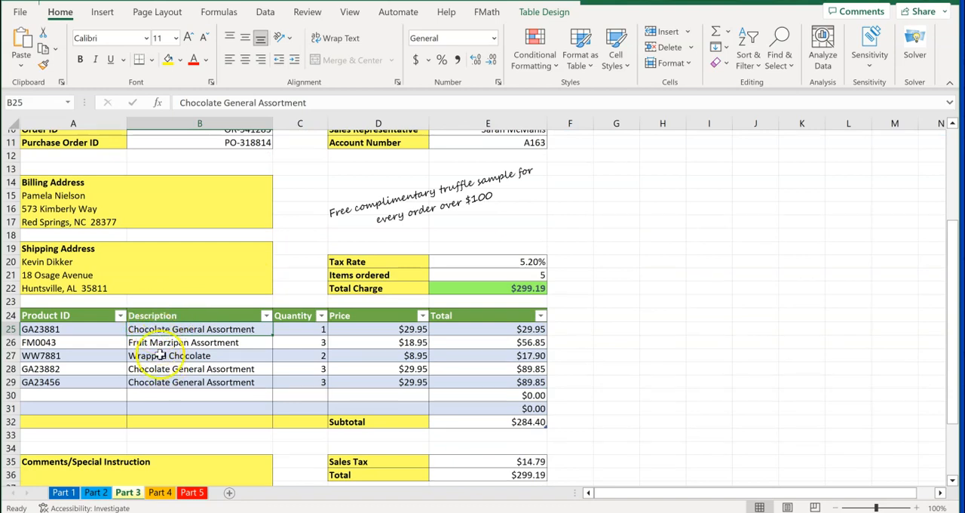
scroll(197, 323, up, 2)
scroll(196, 324, up, 1)
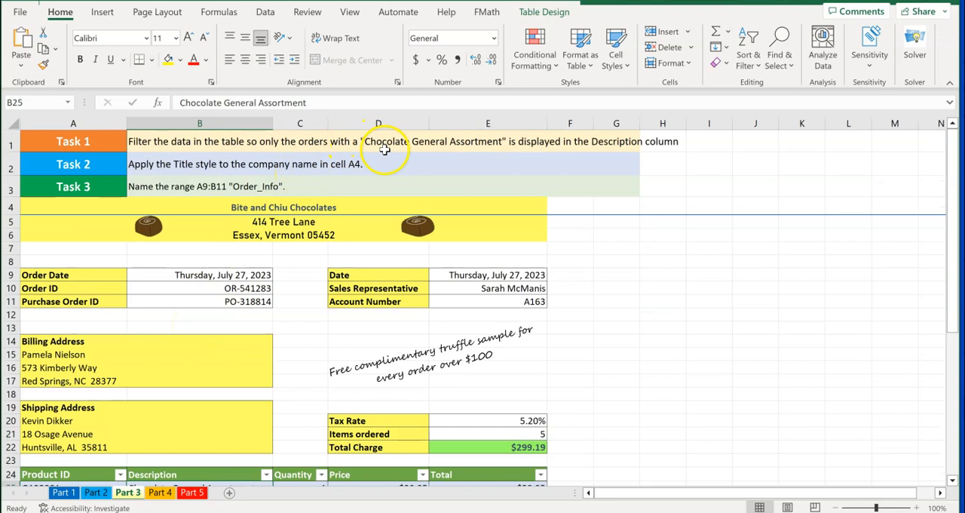
scroll(296, 263, down, 5)
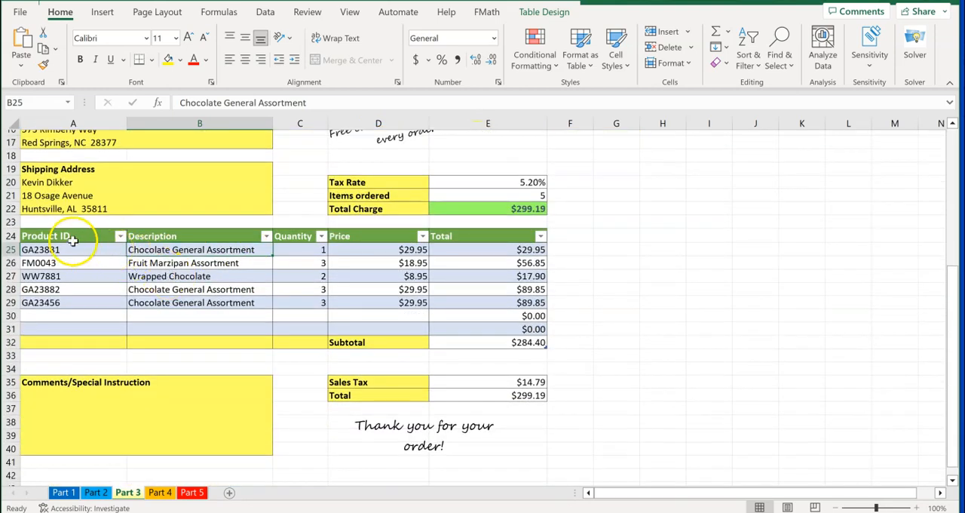
Filter the Description column of the order table to display only Chocolate General Assortment
click(266, 238)
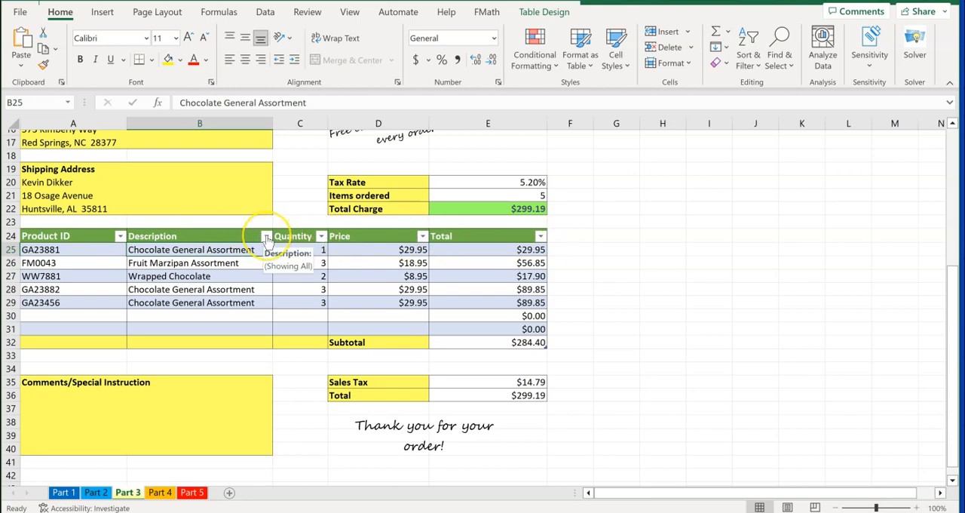
click(266, 239)
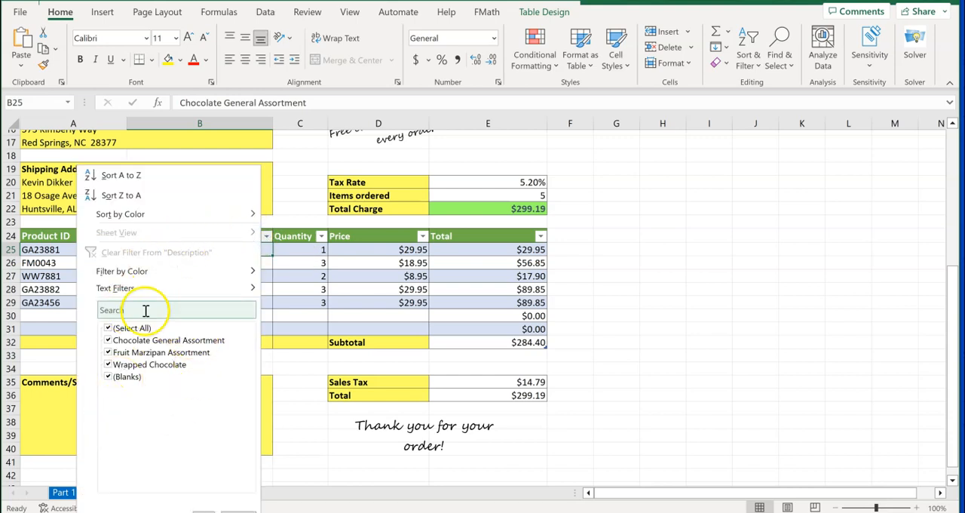
click(112, 330)
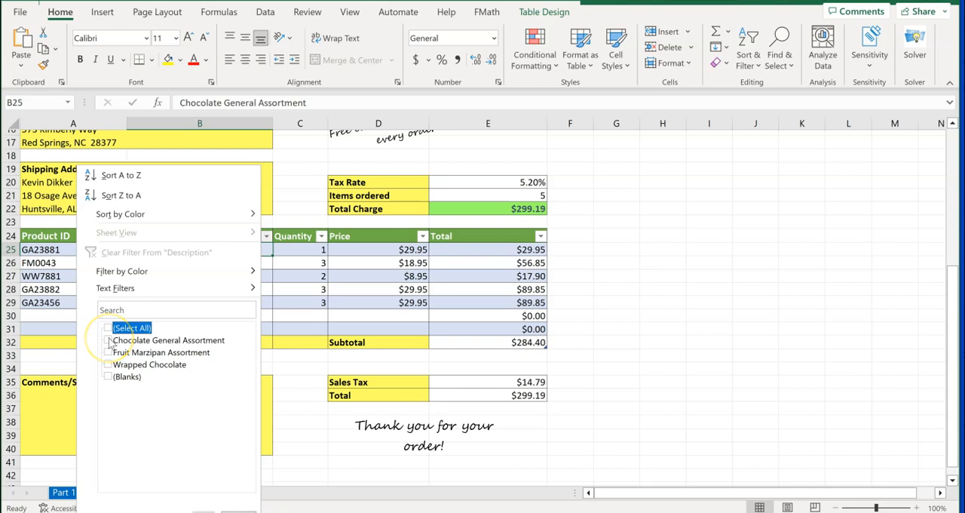
click(108, 341)
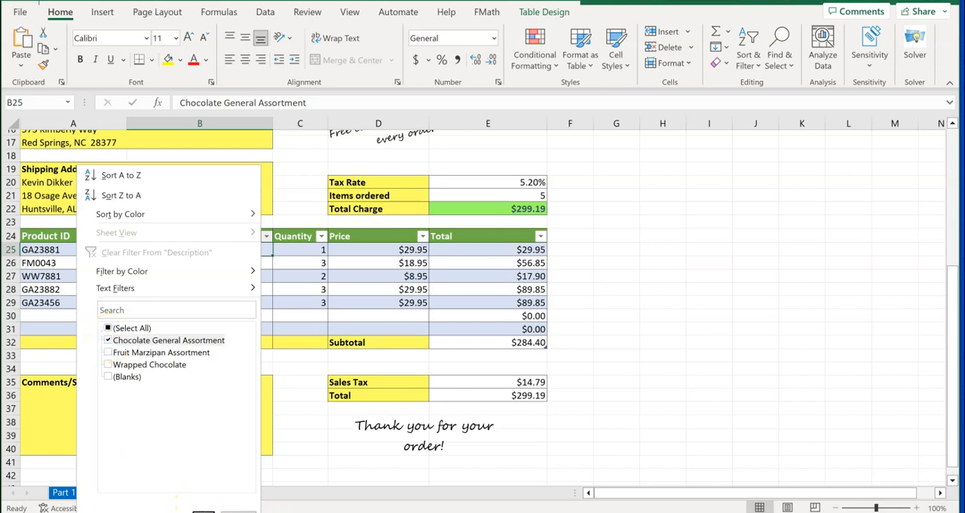
click(194, 504)
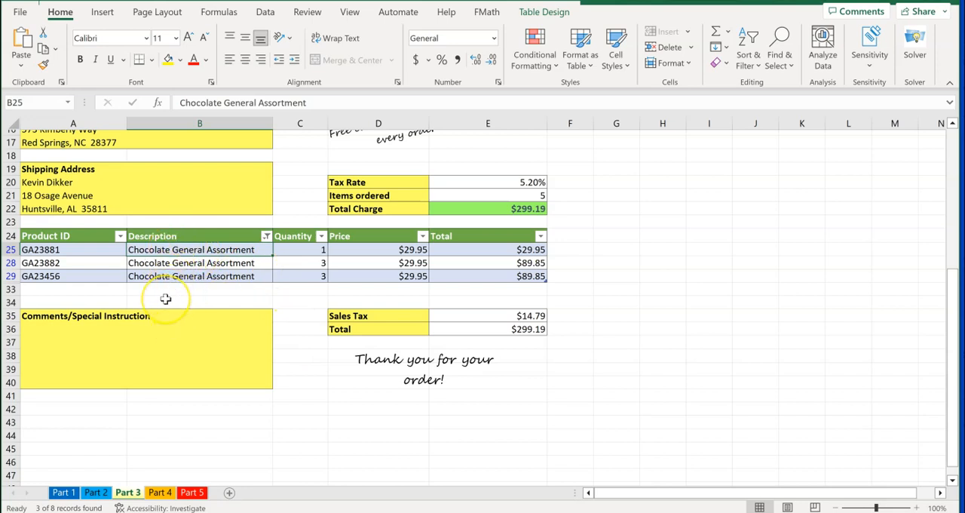
scroll(164, 300, down, 1)
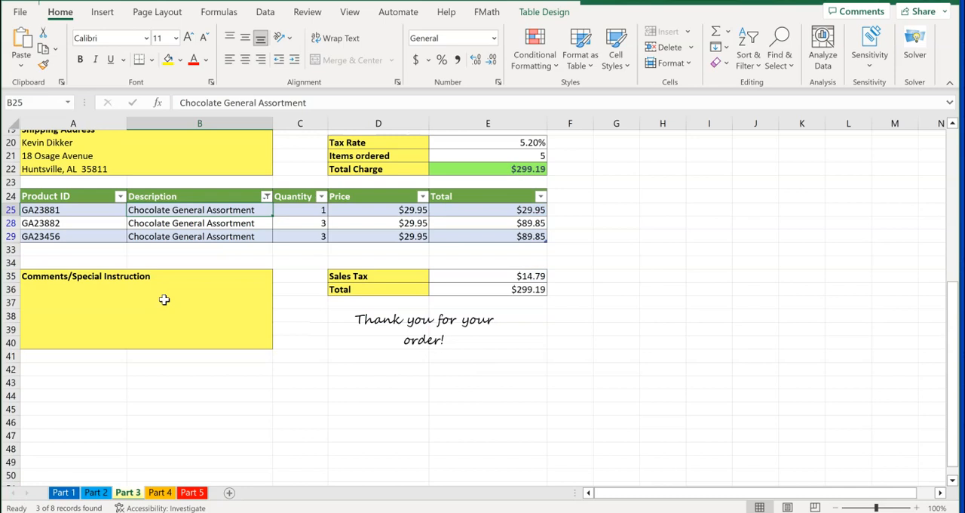
Apply the Title cell style to the company name in cell A4
scroll(164, 300, up, 6)
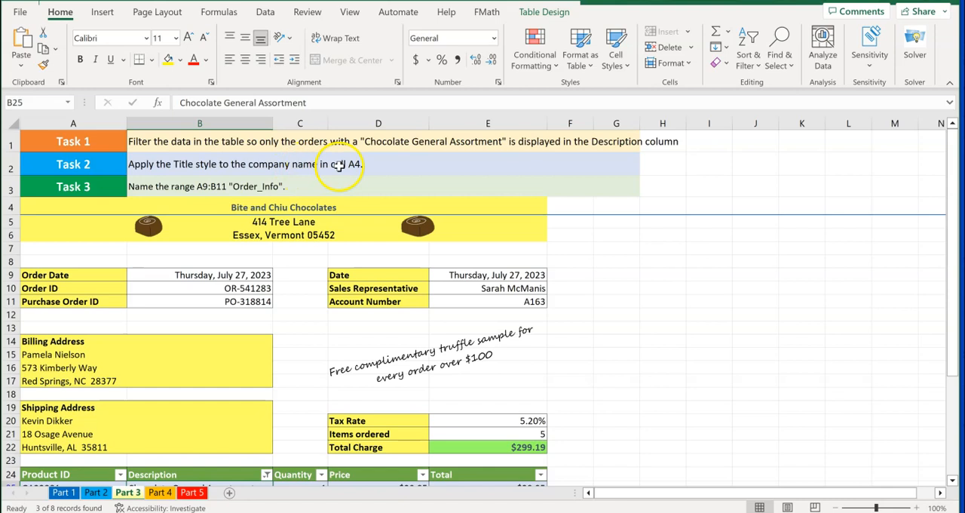
click(62, 207)
click(97, 205)
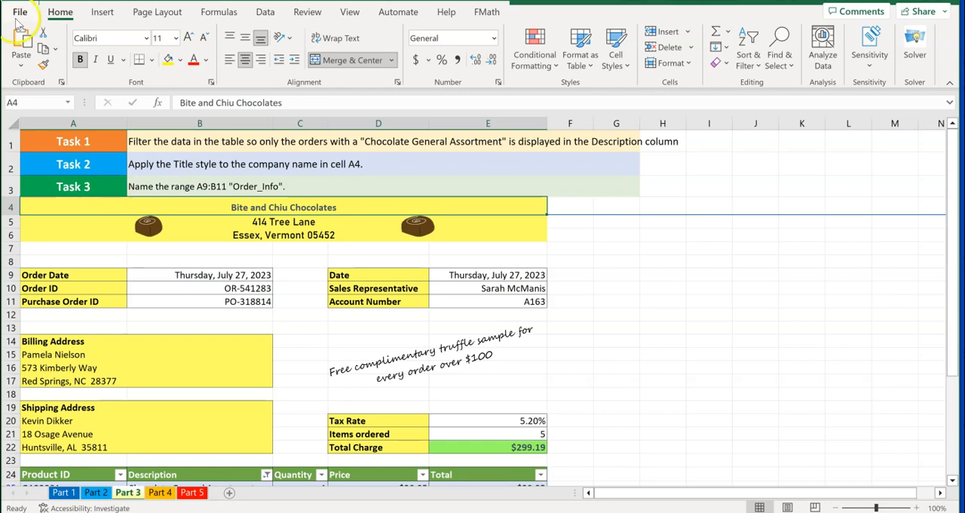
click(103, 12)
click(63, 15)
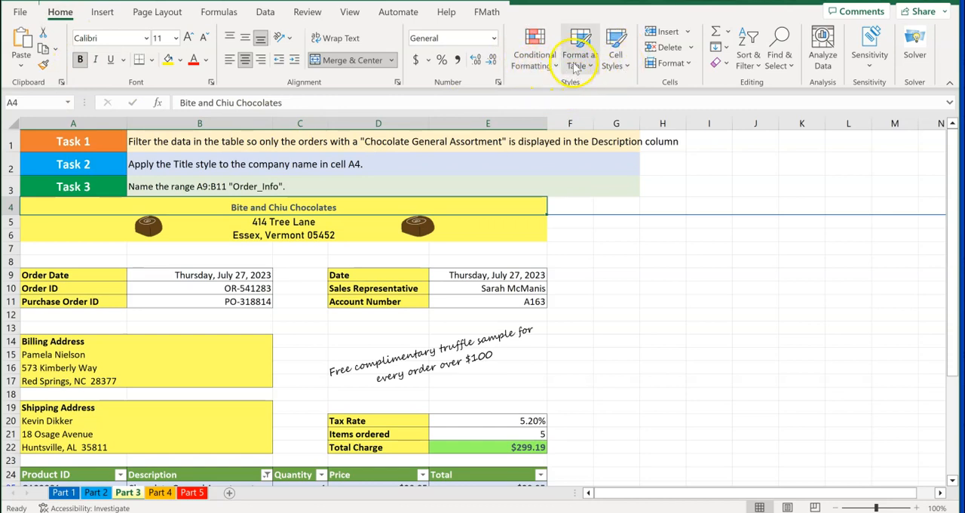
click(627, 69)
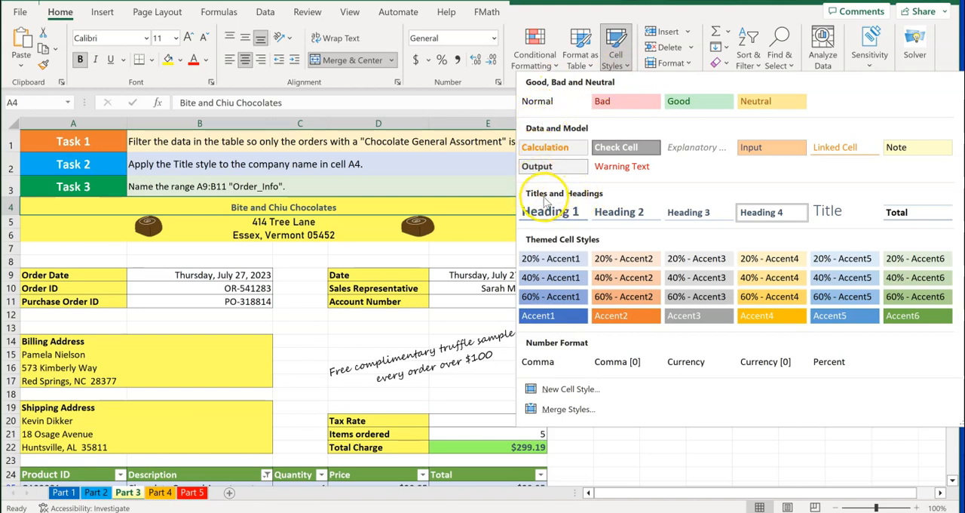
click(830, 213)
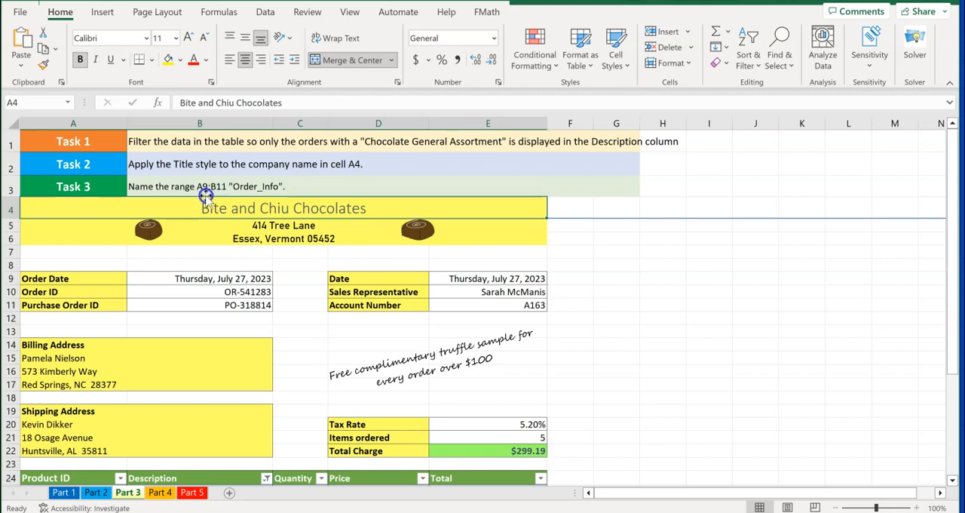
Name the range A9:B11 Order_Info
click(40, 101)
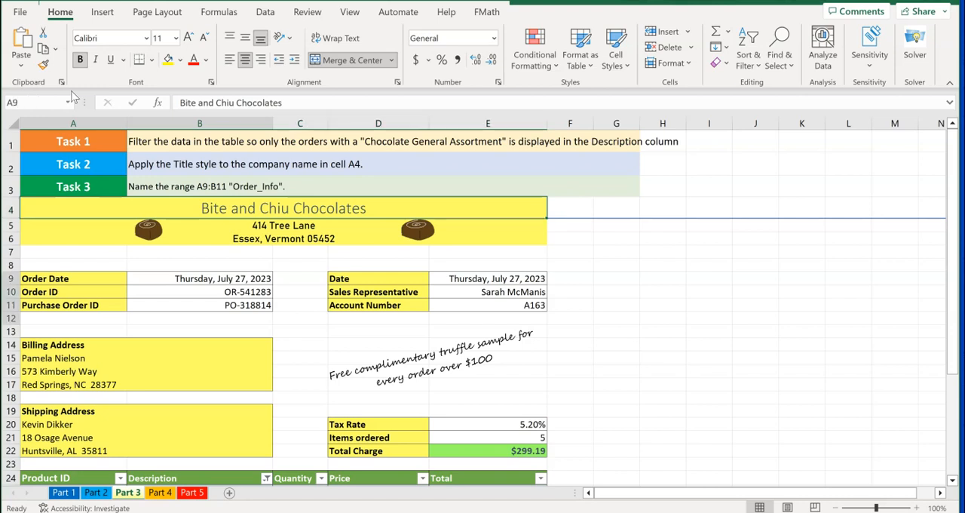
key(Return)
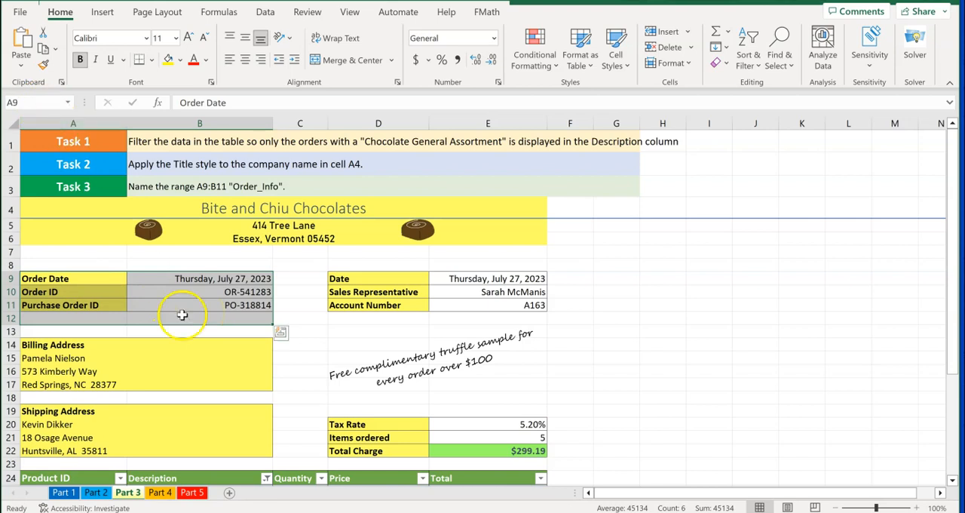
drag(276, 318, 270, 308)
click(34, 103)
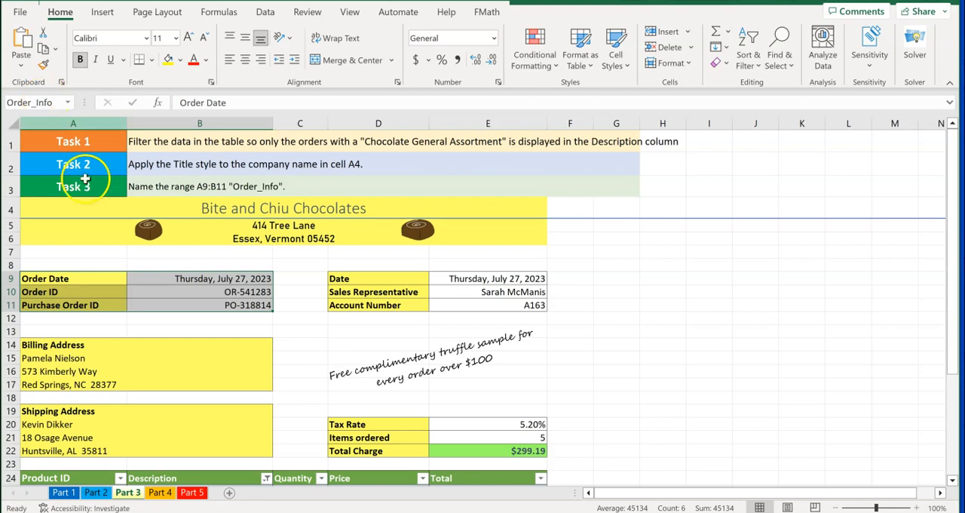
Check the named range Order_Info by going to it from another cell
click(289, 282)
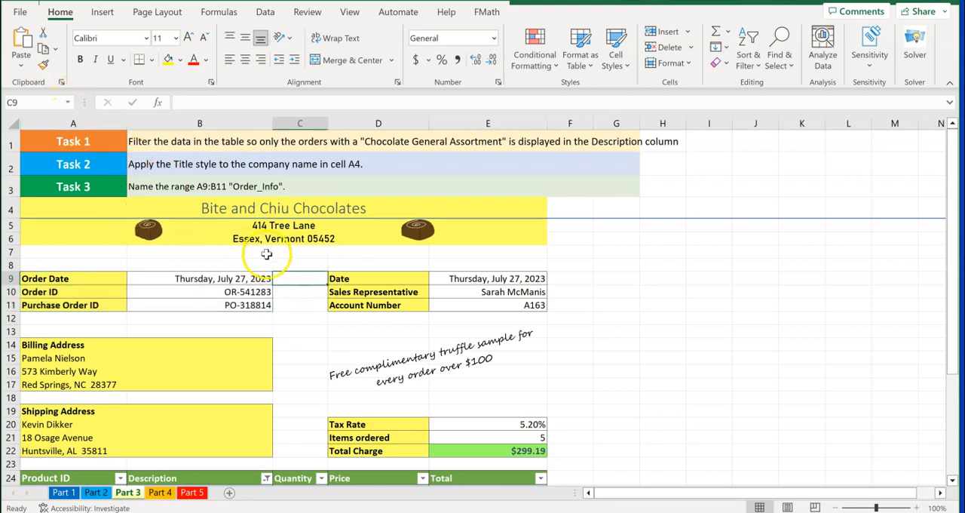
click(68, 105)
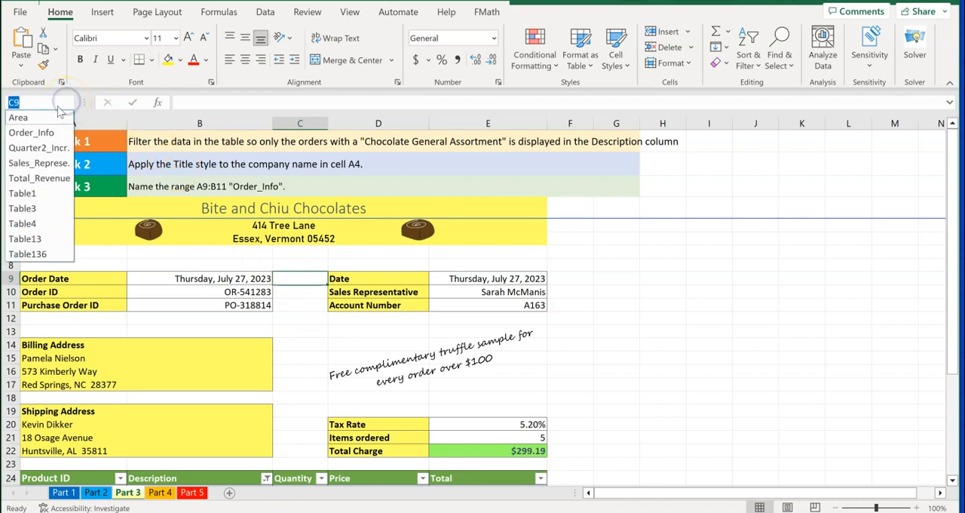
click(29, 132)
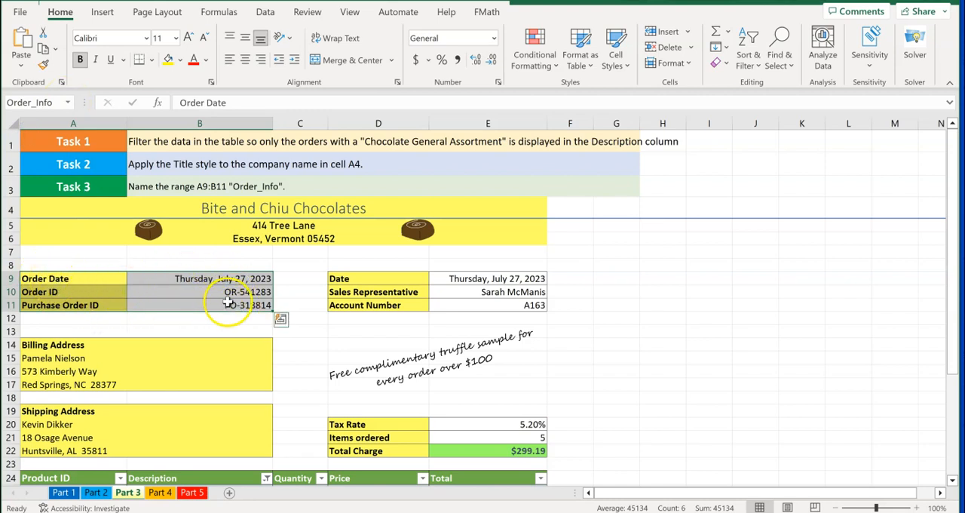
click(294, 290)
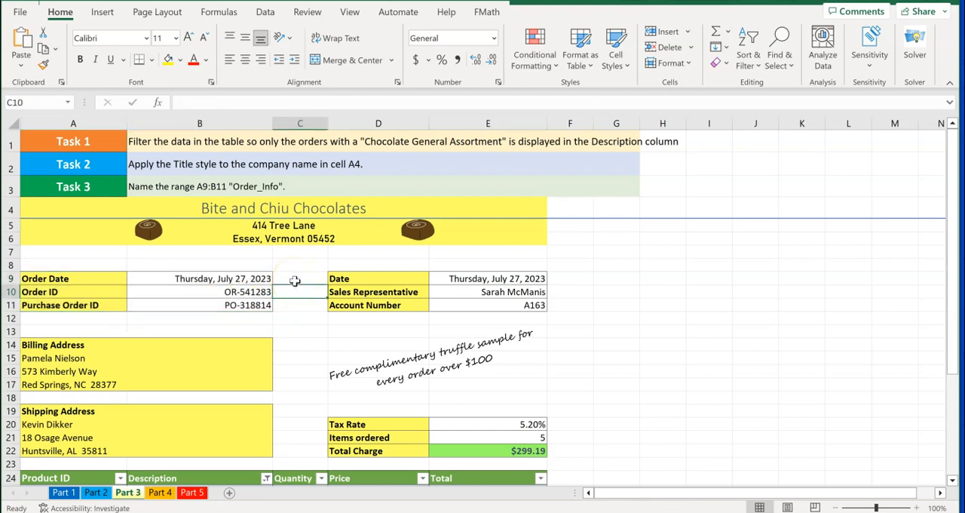
Switch to the Part 4 sheet and examine the condition described in Task 1
click(160, 492)
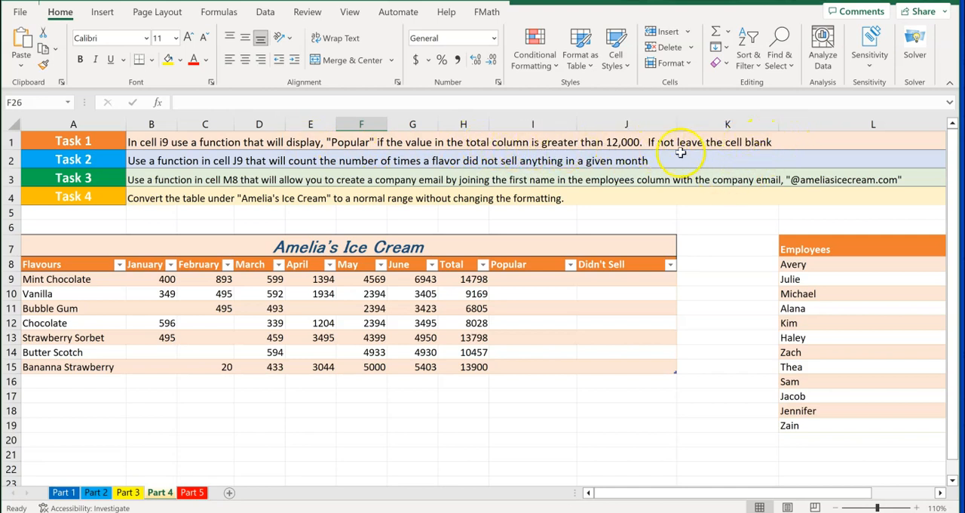
click(373, 143)
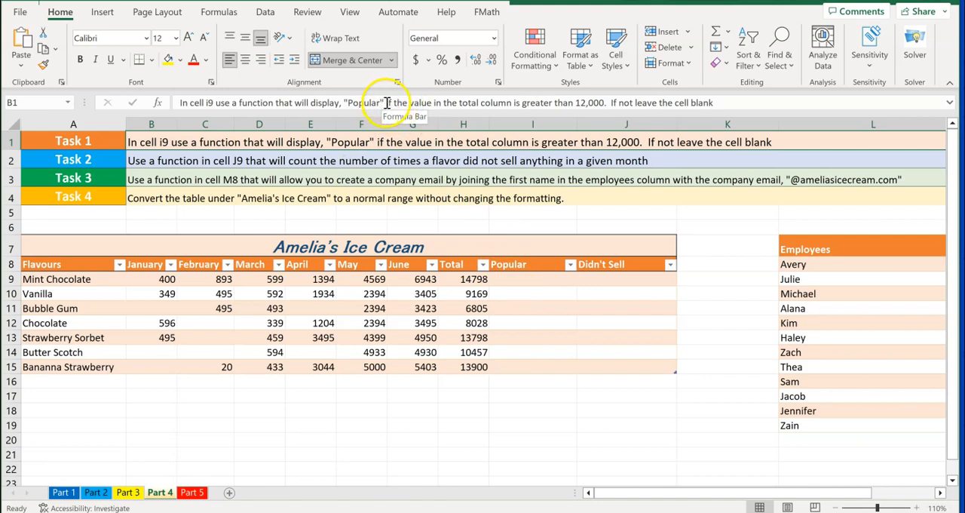
drag(392, 103, 461, 103)
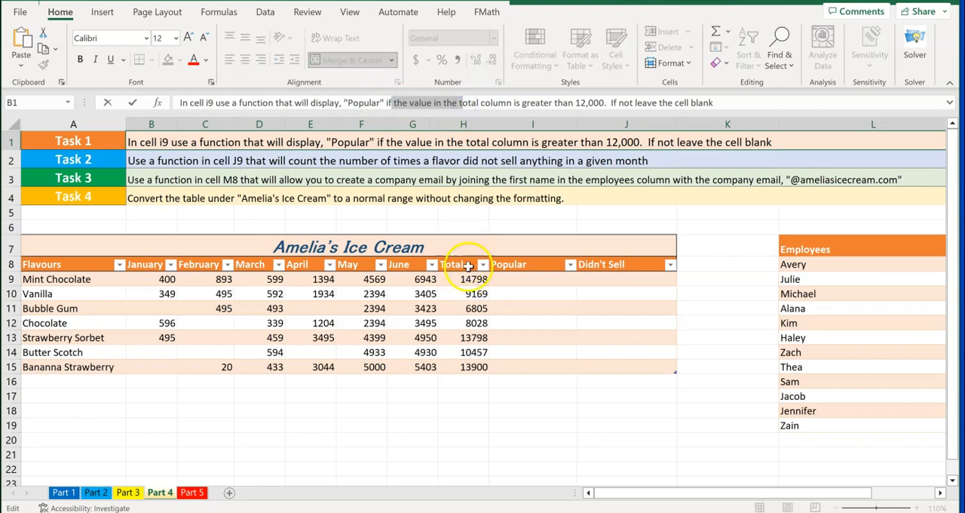
drag(606, 103, 394, 104)
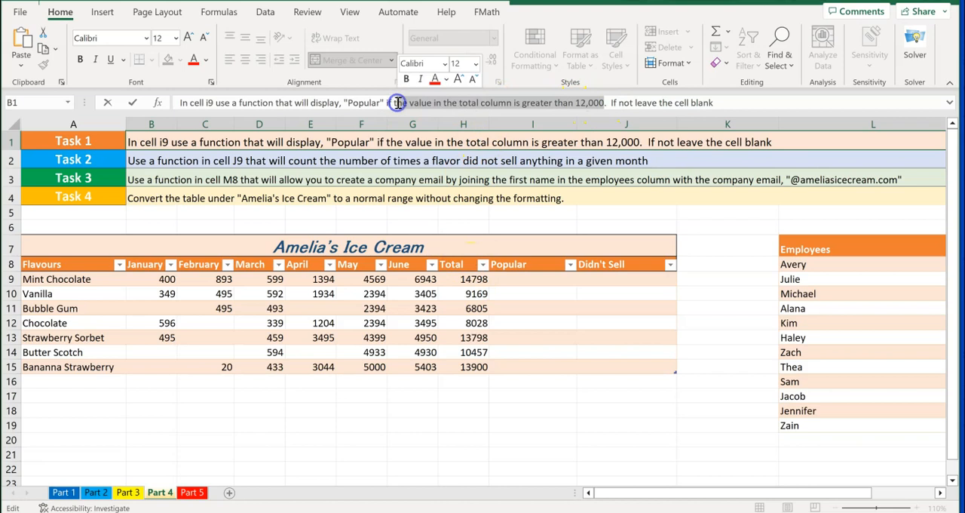
Start an IF formula in cell I9 that tests whether the row's Total is greater than 12000
click(517, 280)
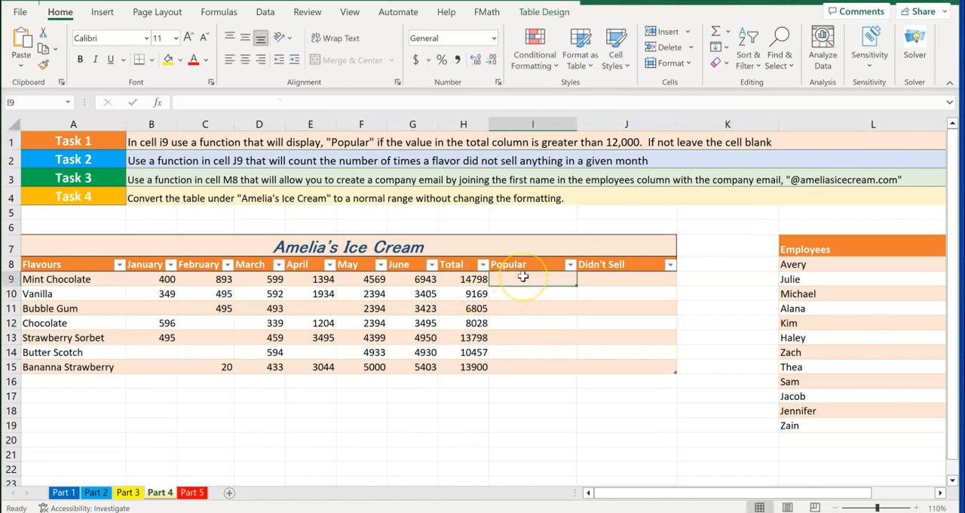
text(=)
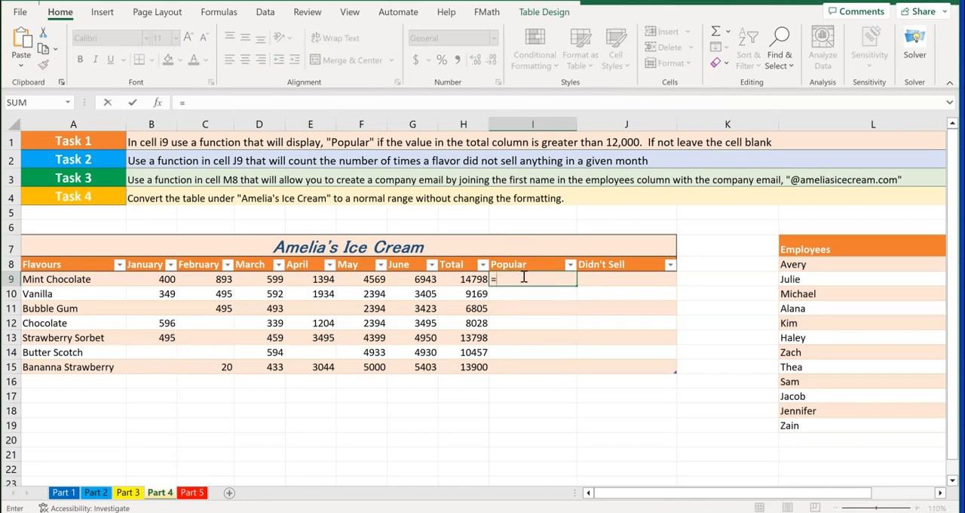
text(if)
click(530, 294)
double_click(531, 294)
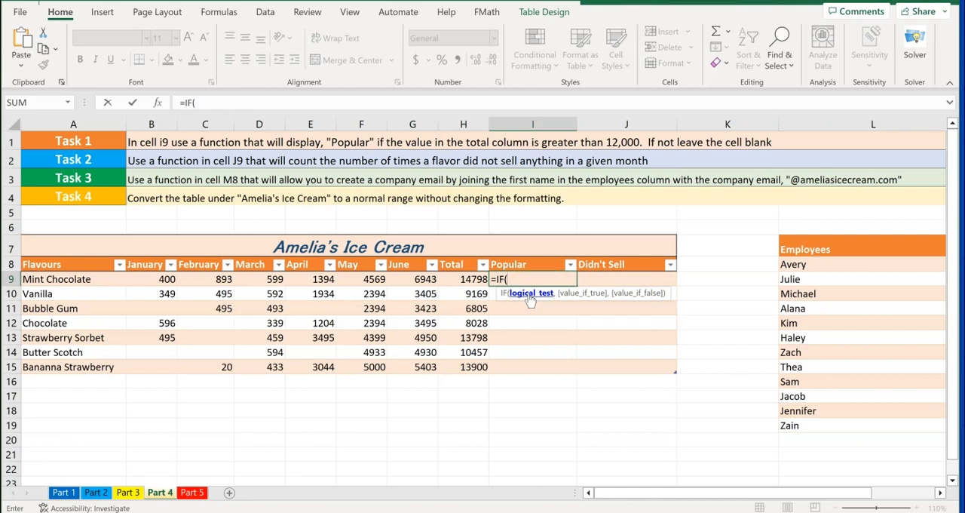
click(467, 278)
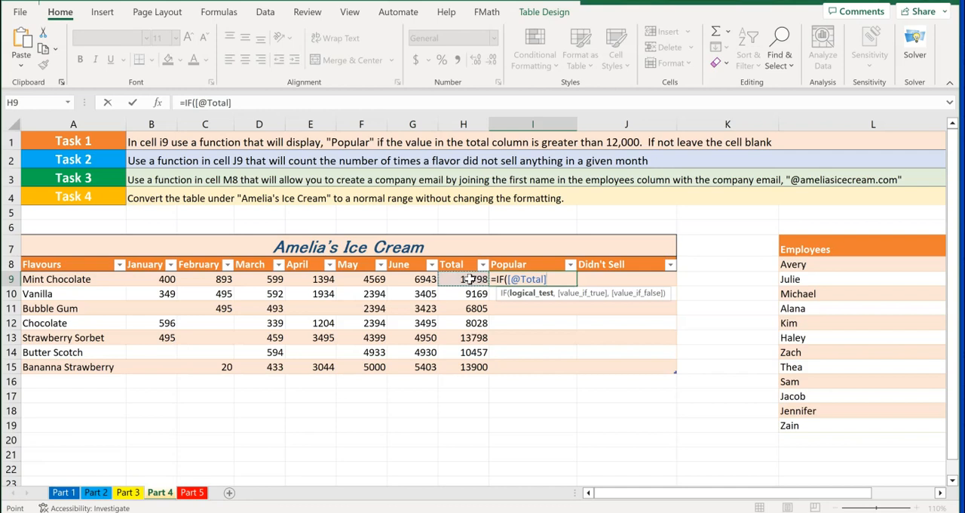
text(>12000)
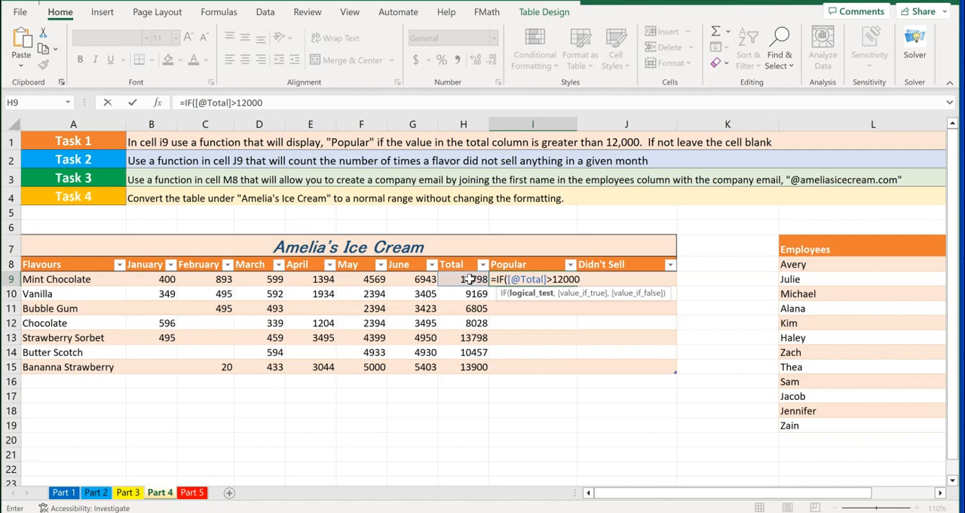
text(,)
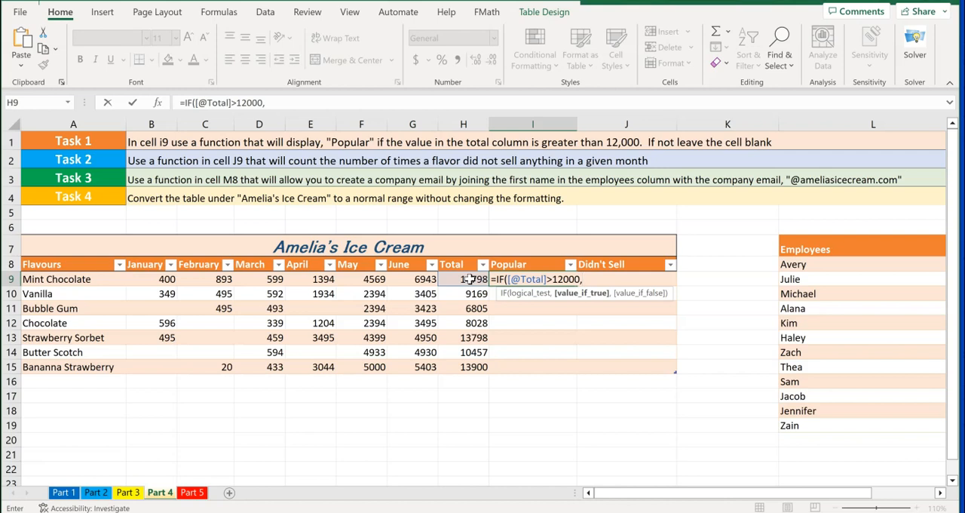
Complete the IF formula with "Popular" as the true value and an empty string "" as the false value
text("Popular")
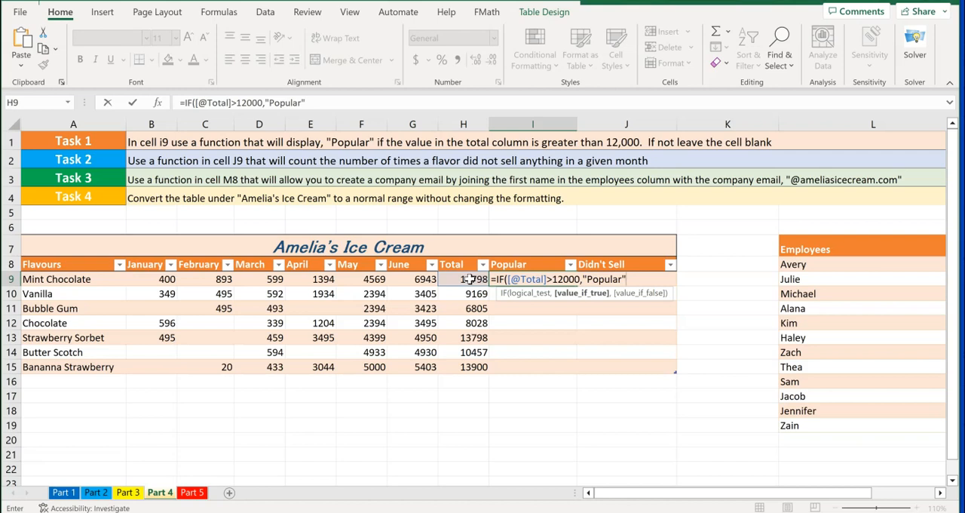
text(,)
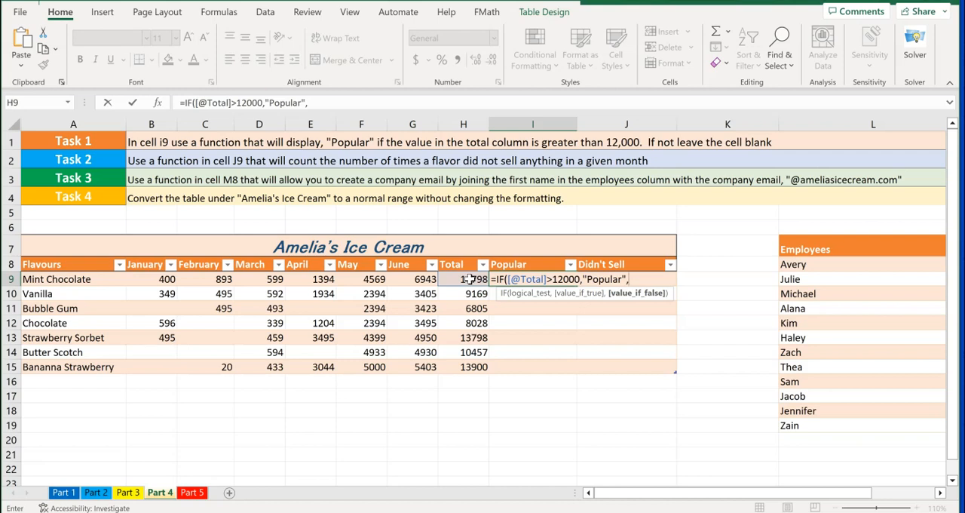
text("")
key(Return)
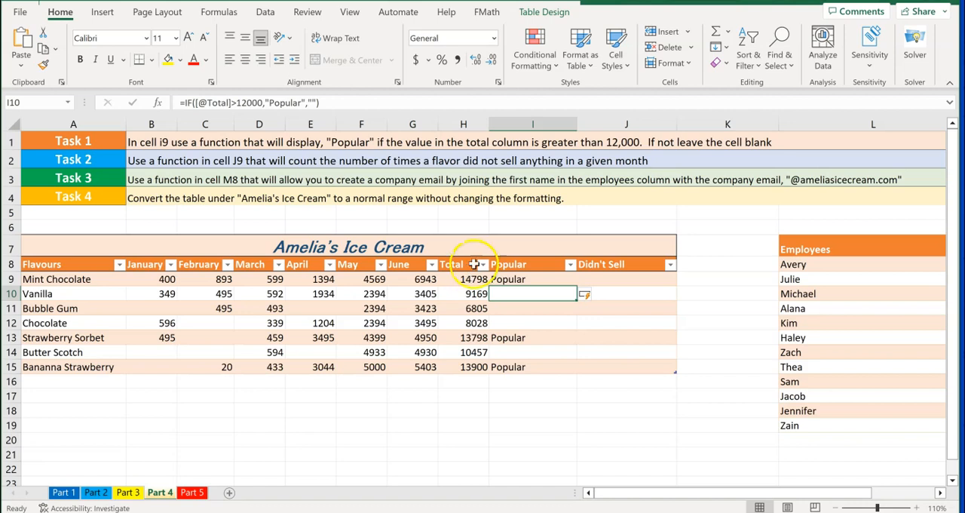
Enter a COUNTBLANK formula in cell J9 that counts the row's blank cells from January to June
click(616, 280)
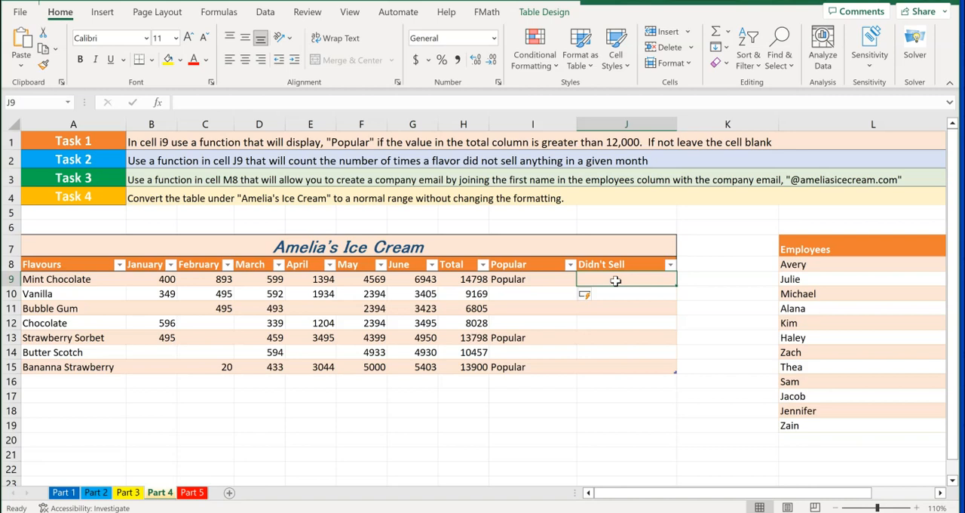
text(=c)
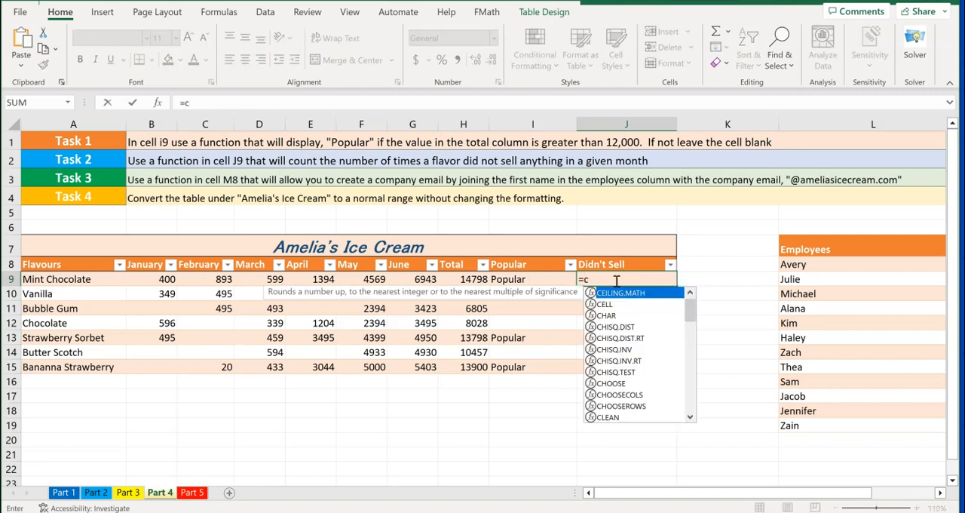
text(ount)
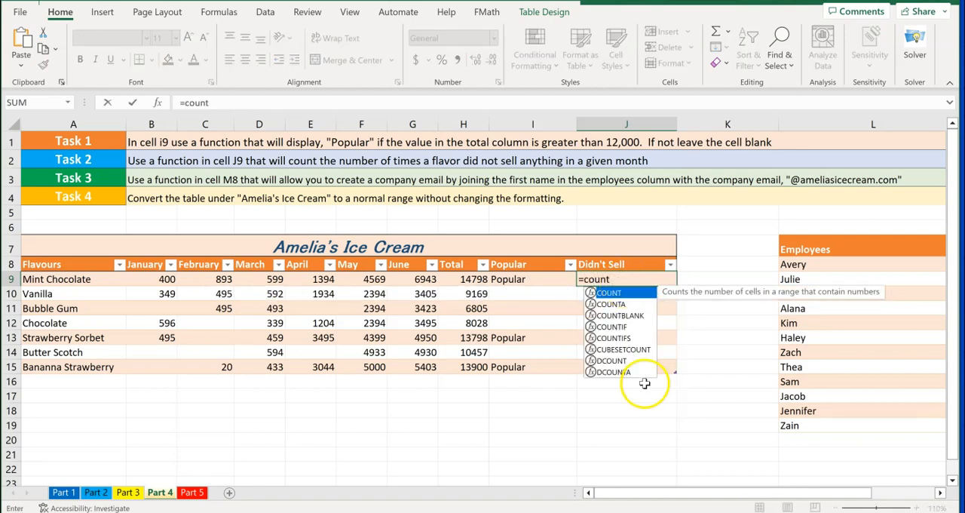
double_click(628, 316)
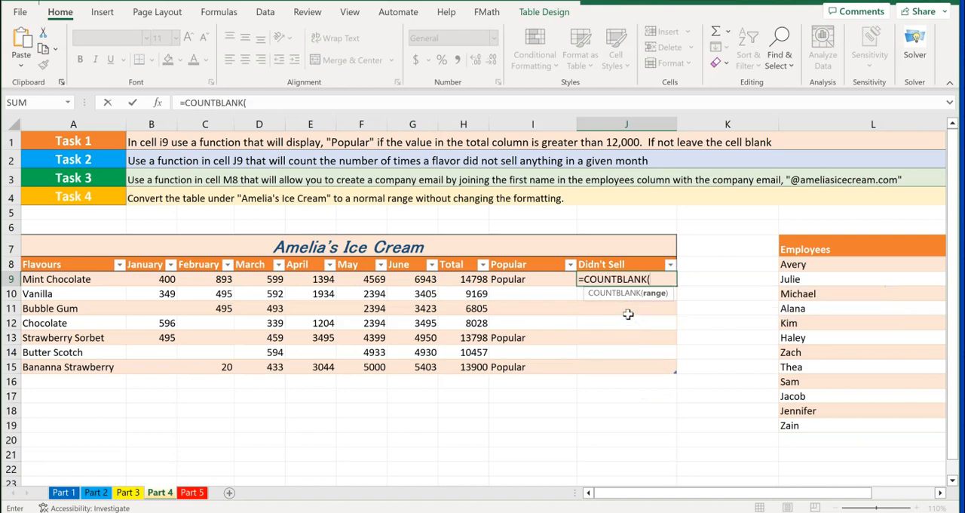
drag(159, 280, 411, 279)
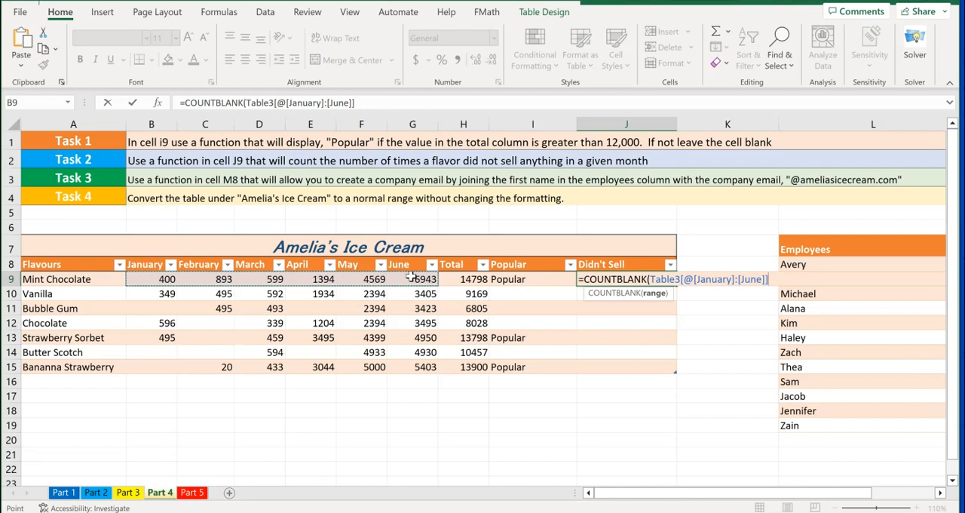
key(Return)
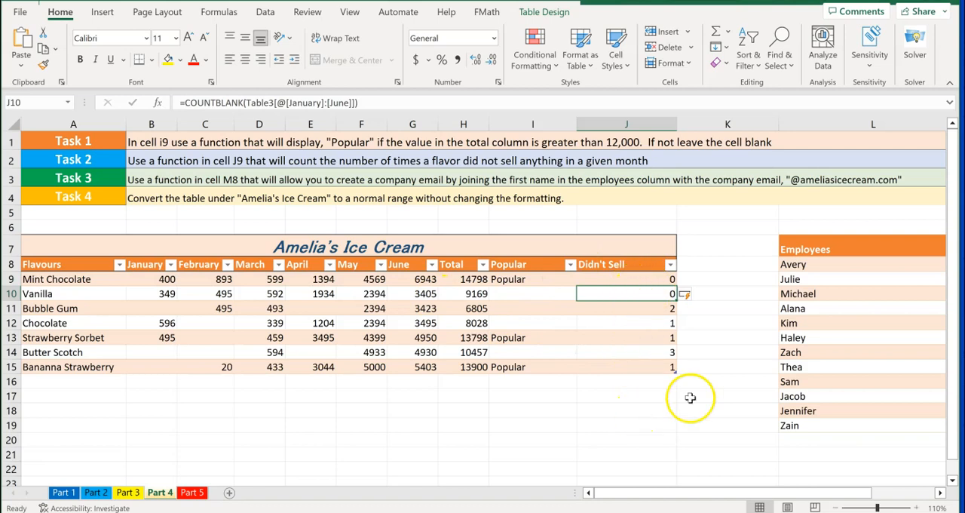
double_click(726, 382)
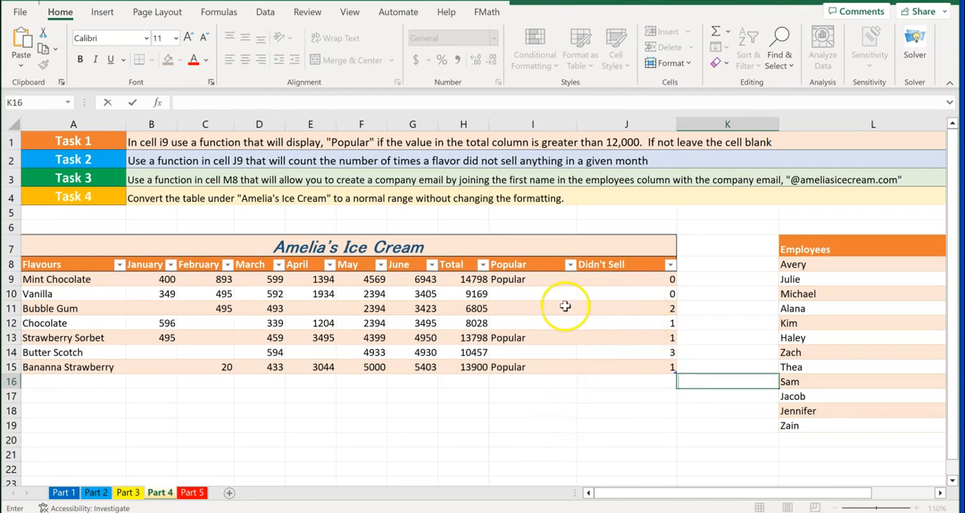
click(153, 312)
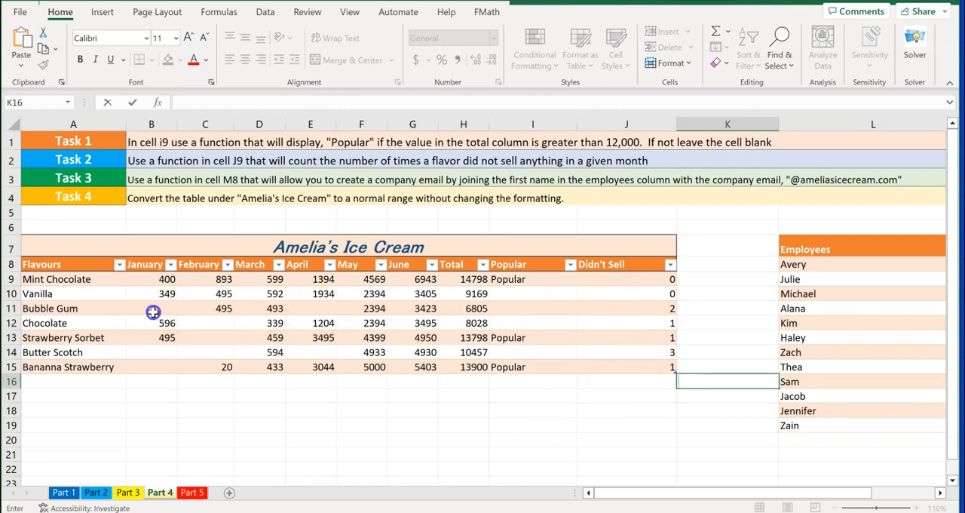
click(320, 309)
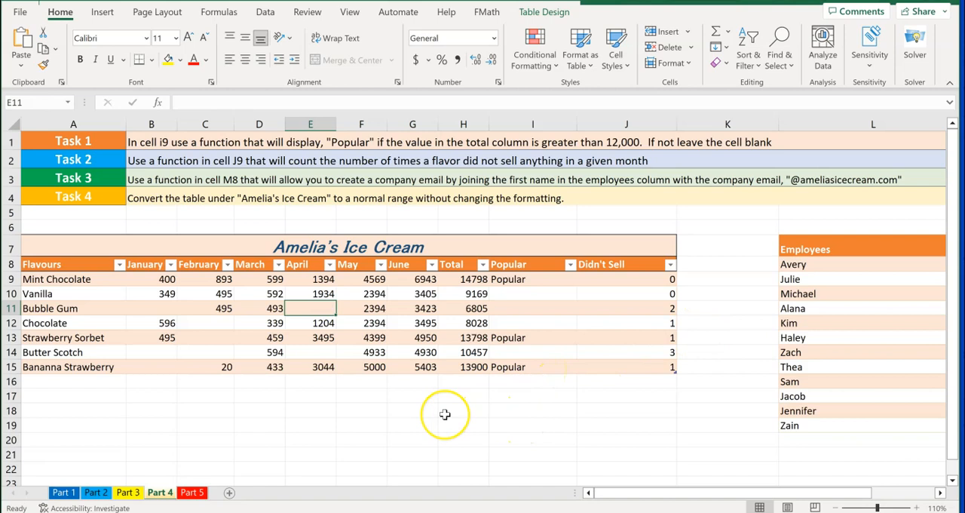
Start a CONCAT formula in cell M8 with the row's Employees value as the first text
drag(603, 493, 667, 492)
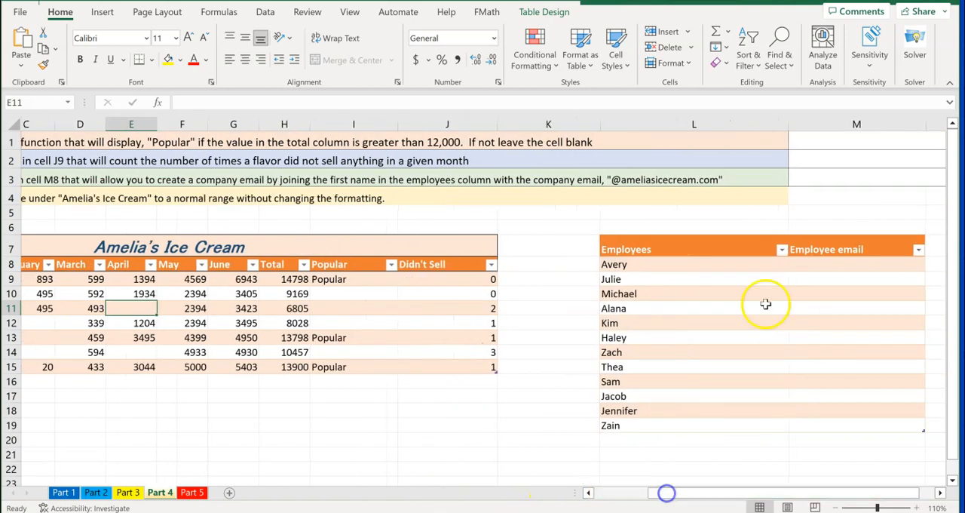
click(813, 265)
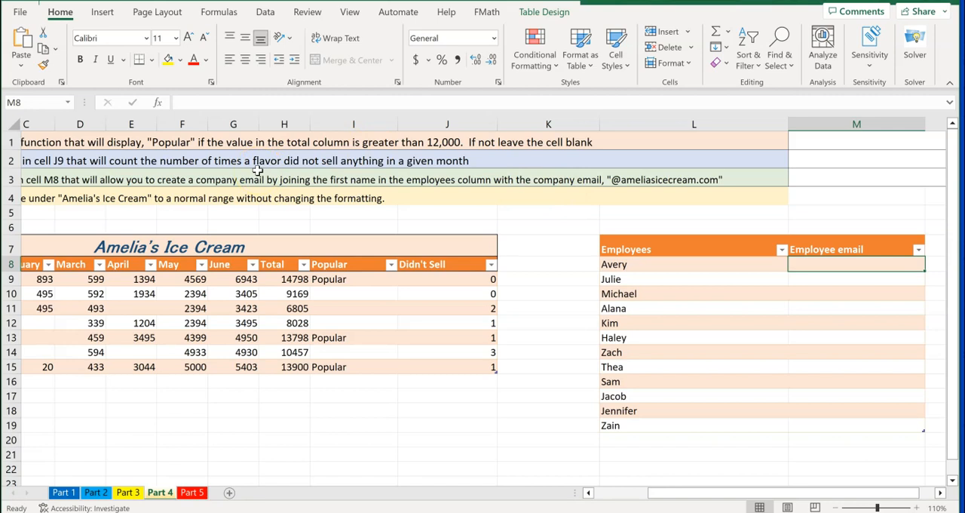
drag(706, 491, 714, 492)
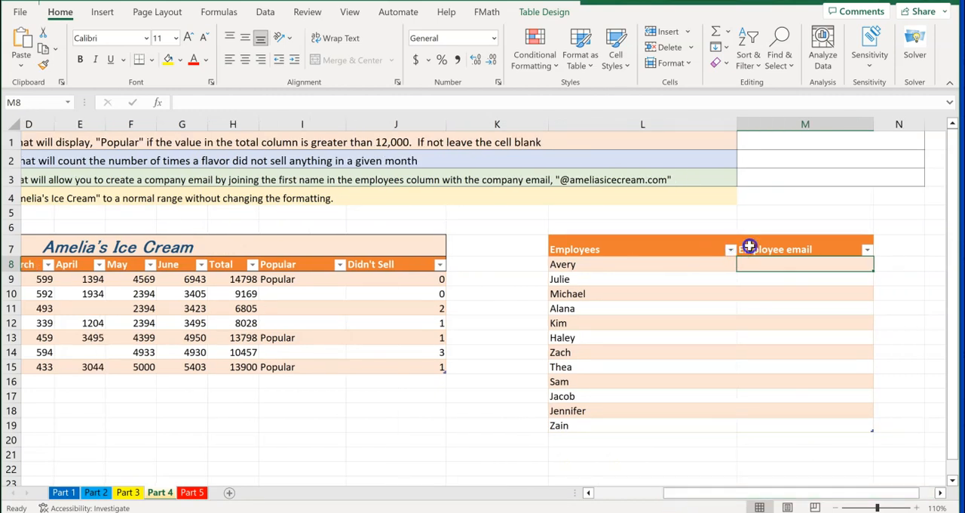
text(=con)
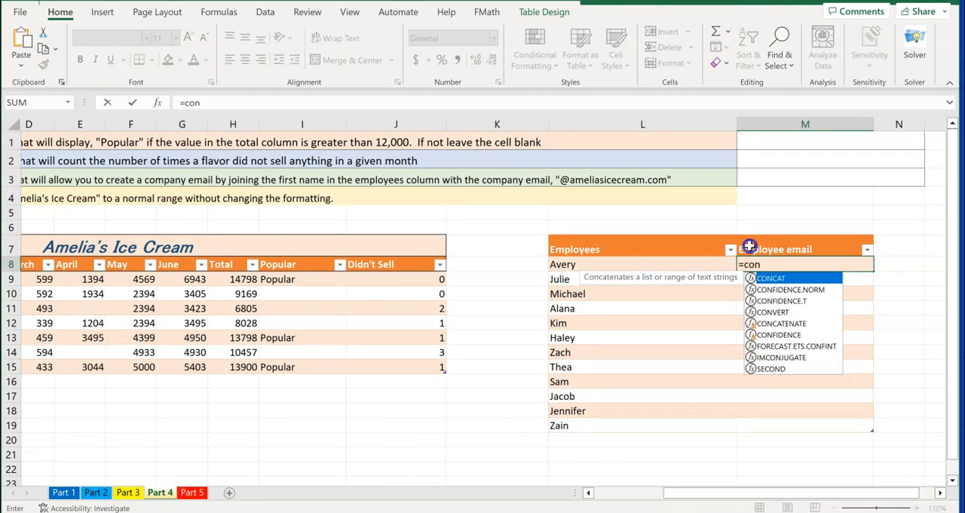
double_click(768, 281)
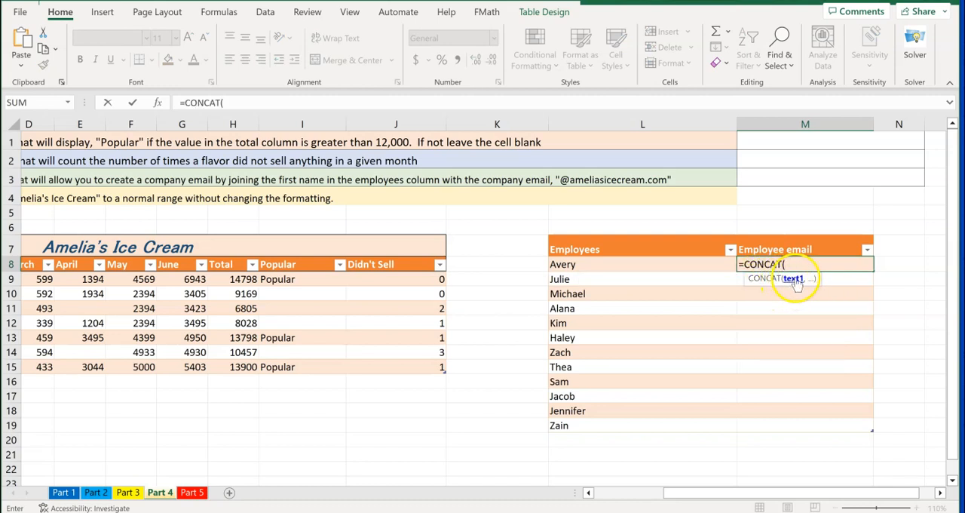
click(576, 264)
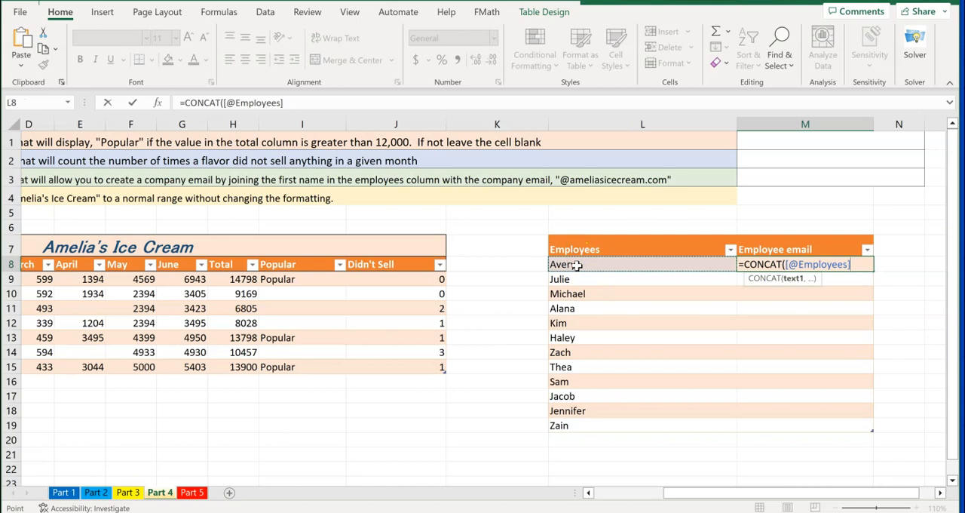
text(,)
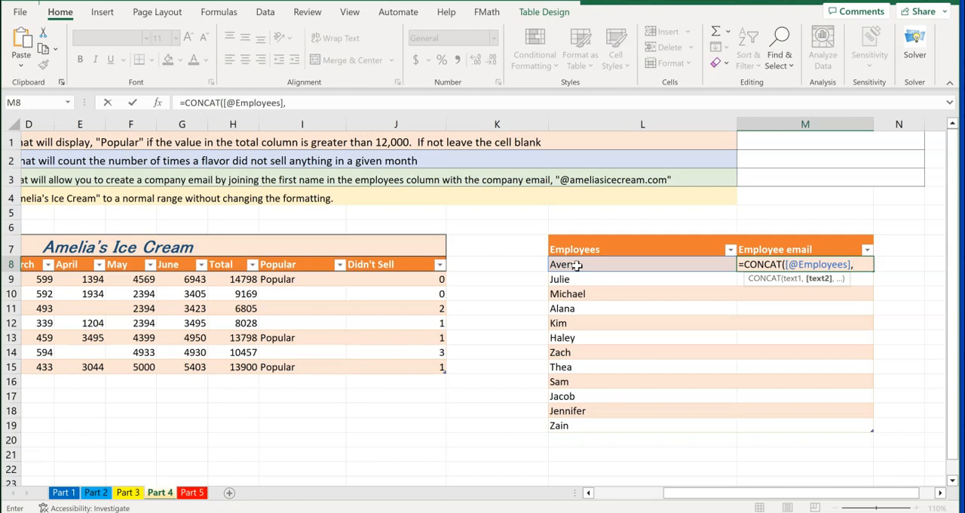
text("@amelias)
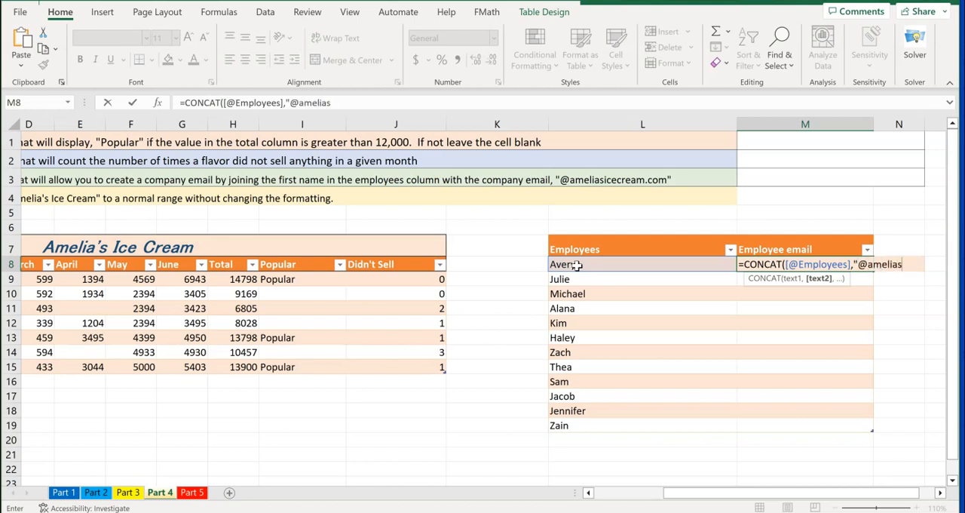
text(icecre)
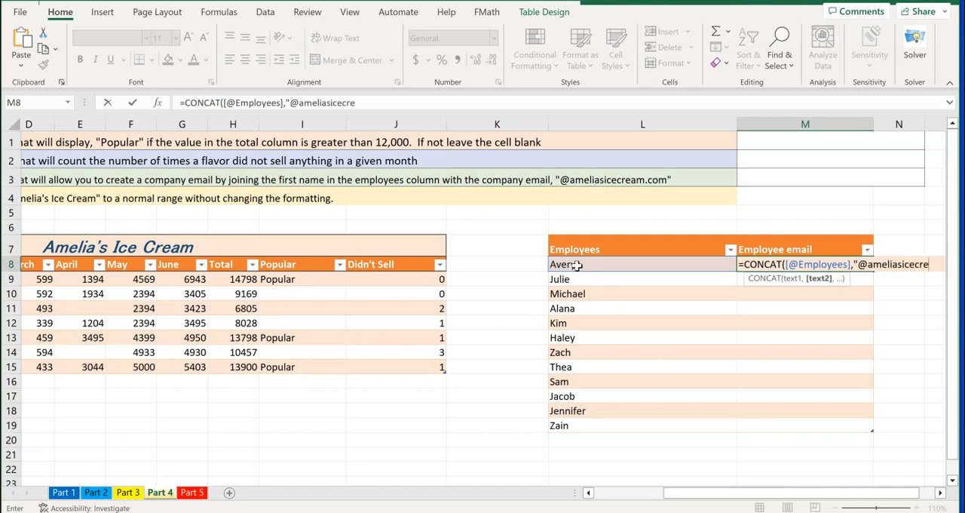
text(am.com)
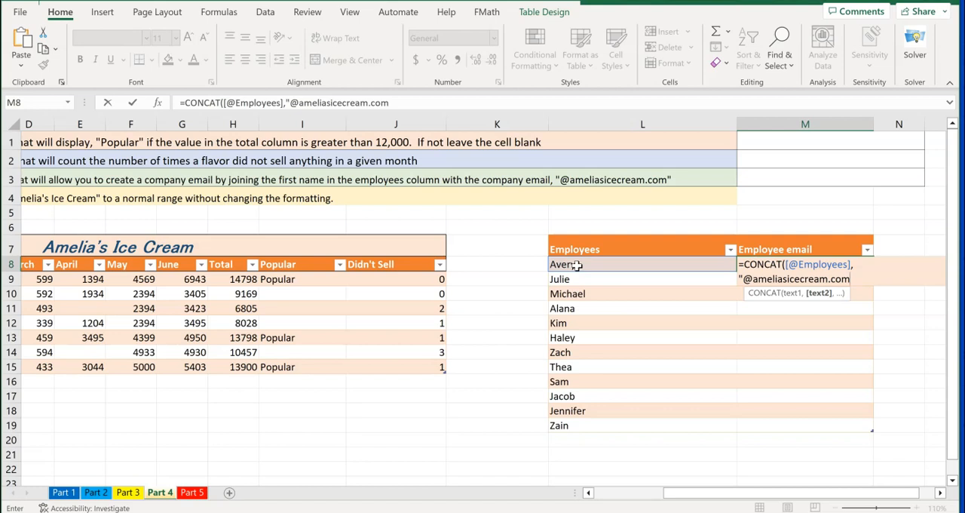
text(")
text())
key(Return)
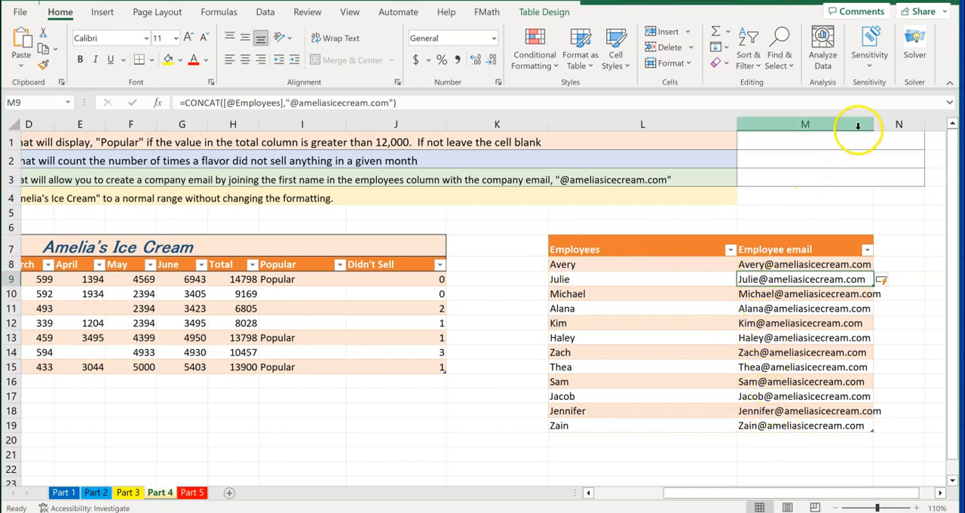
drag(875, 127, 889, 128)
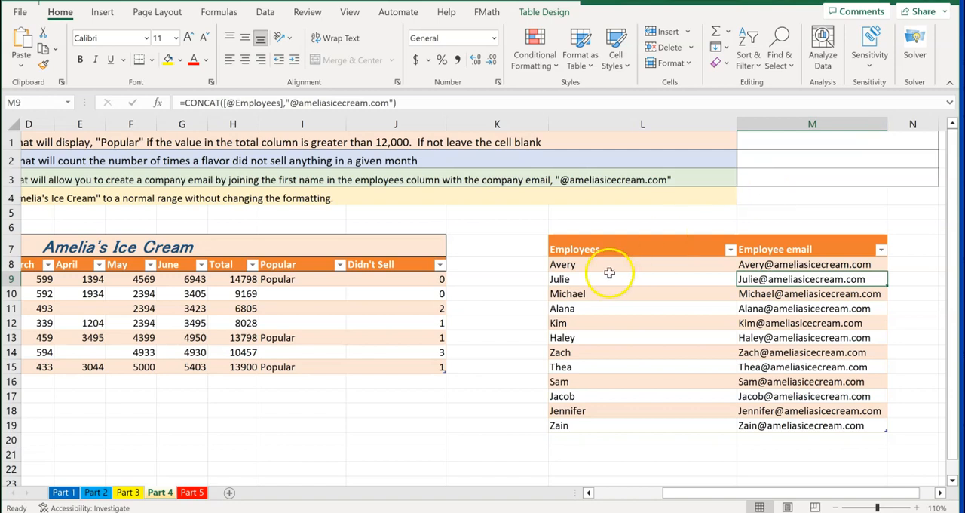
Convert the Amelia's Ice Cream table to a normal range, keeping its formatting
drag(717, 490, 614, 487)
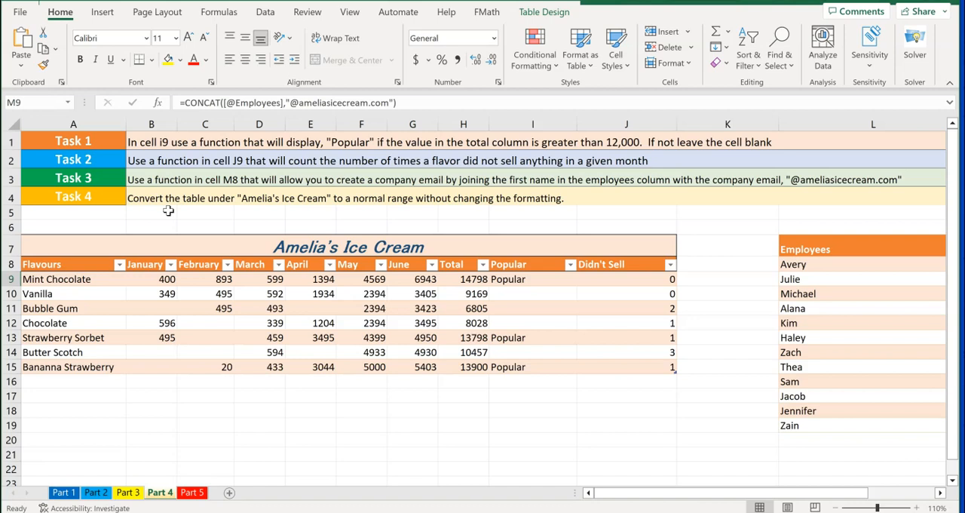
click(274, 308)
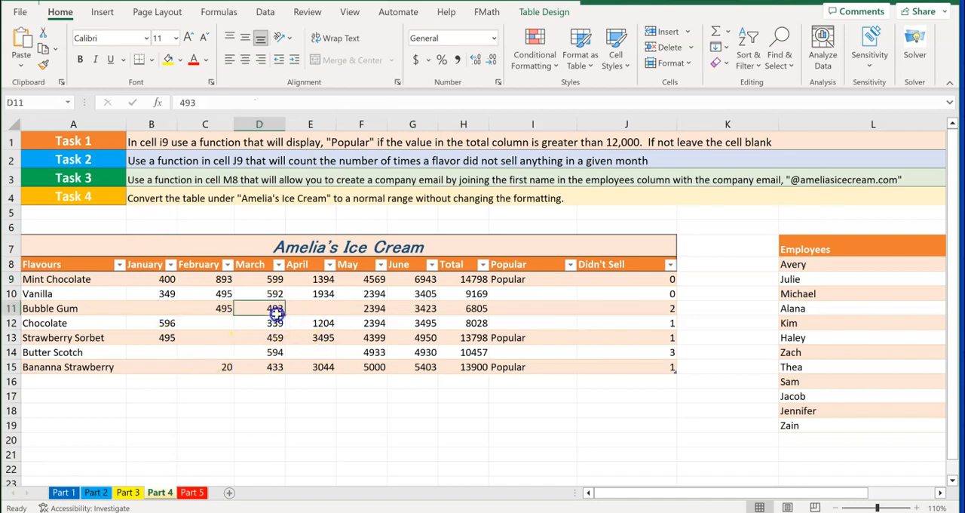
click(544, 13)
click(548, 21)
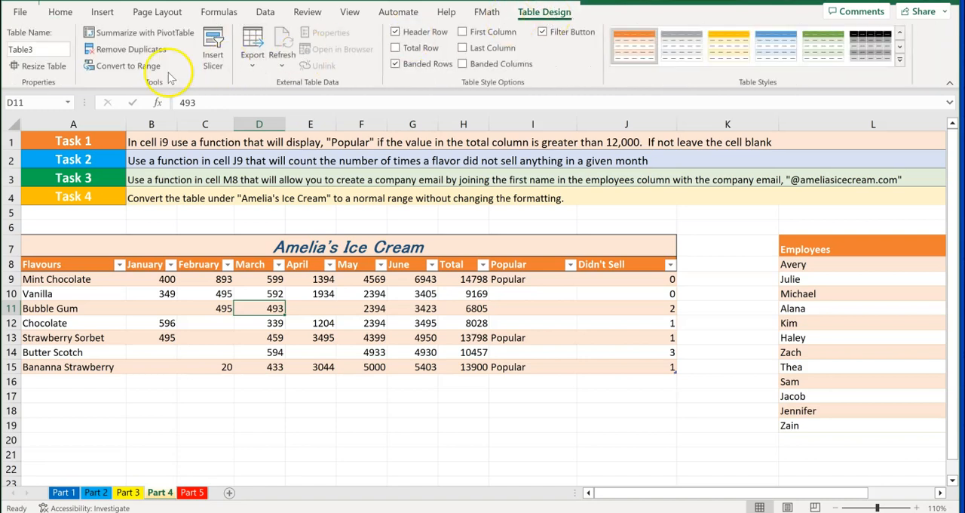
click(128, 66)
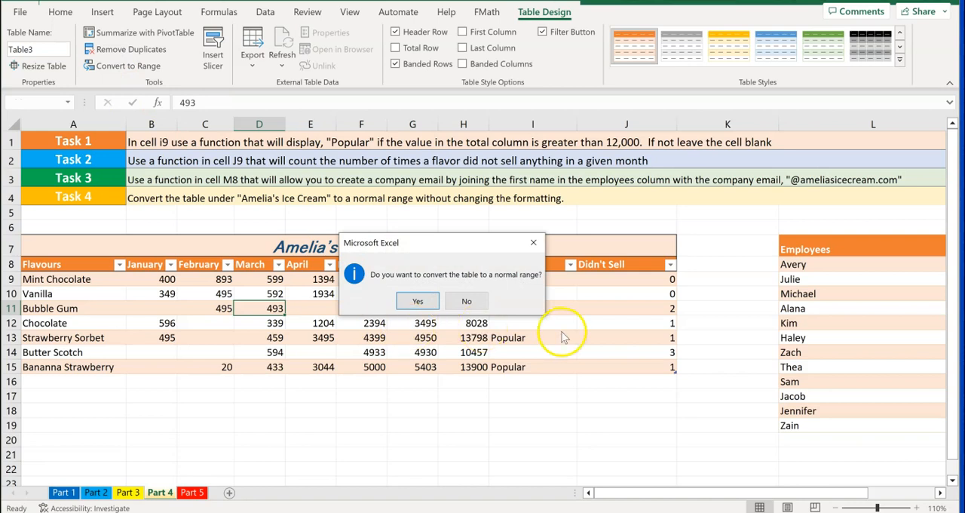
click(415, 302)
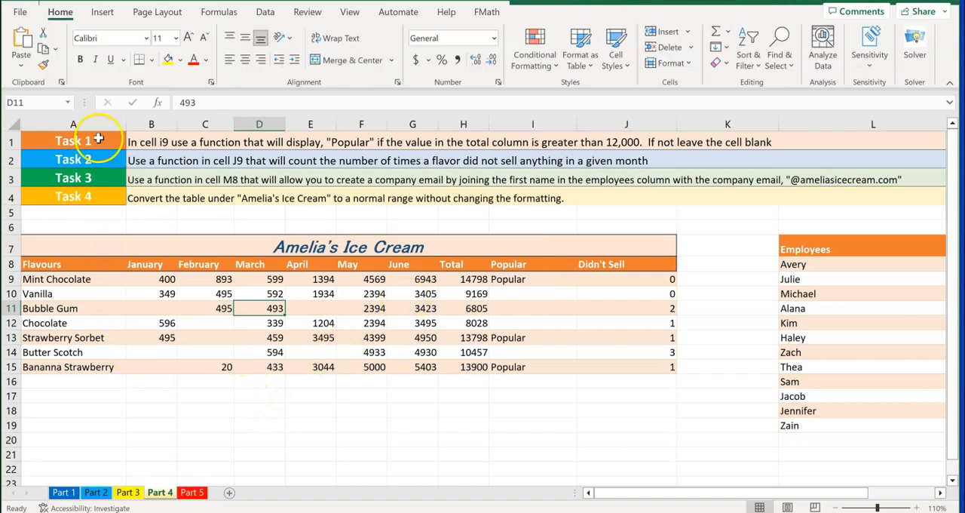
On the Part 5 sheet, swap the Enrollment Summary pie chart's data over the axis with Switch Row/Column
click(193, 492)
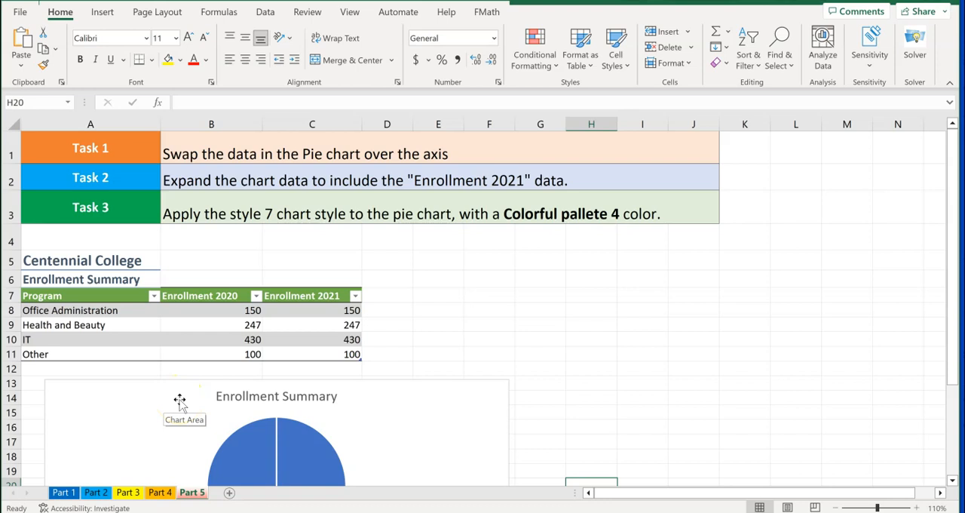
click(387, 408)
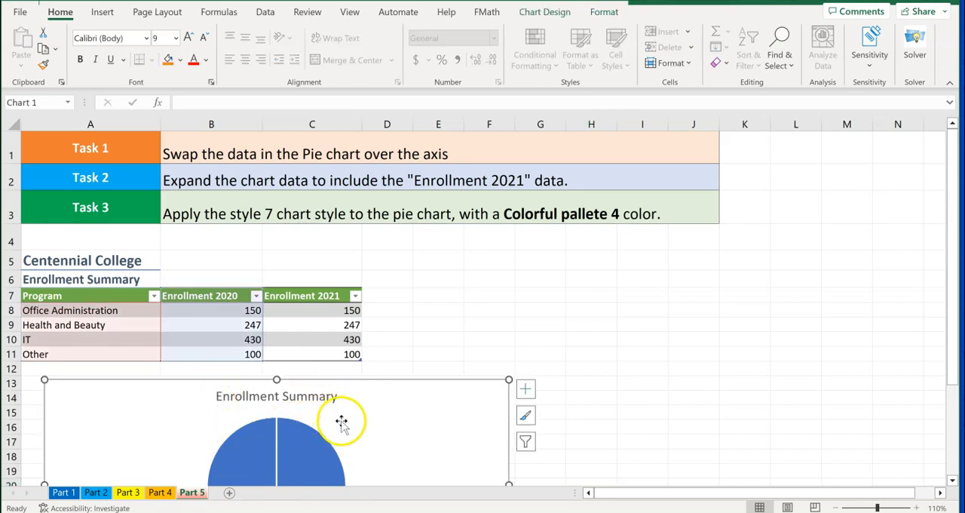
click(546, 13)
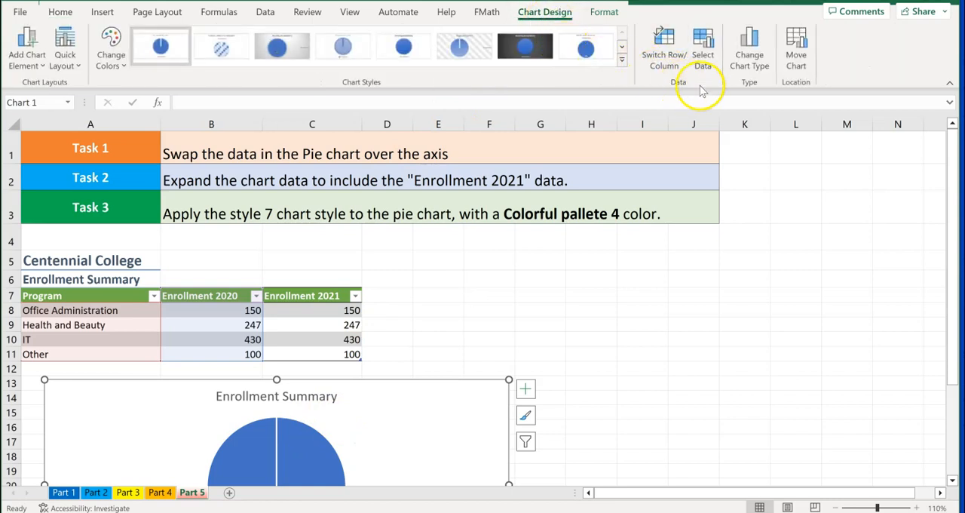
click(661, 63)
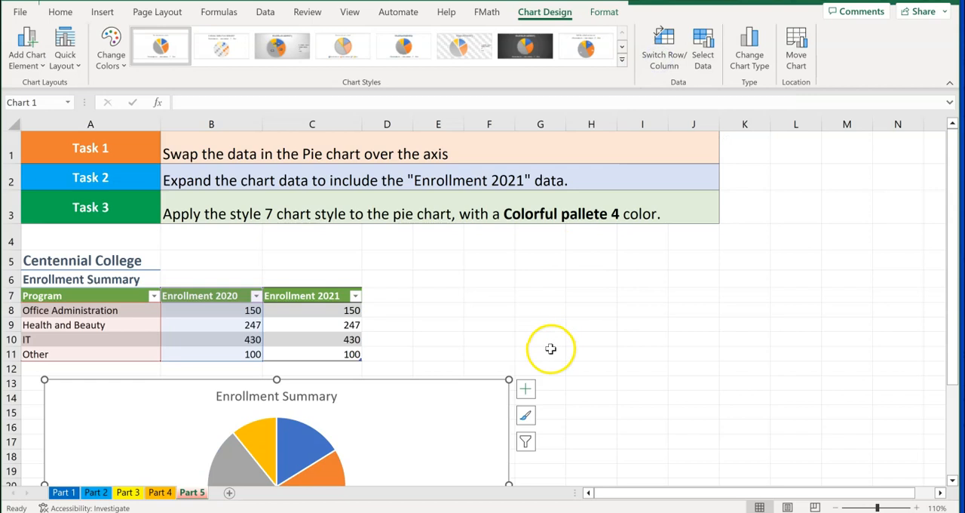
scroll(549, 347, down, 3)
scroll(549, 347, down, 1)
scroll(550, 345, up, 1)
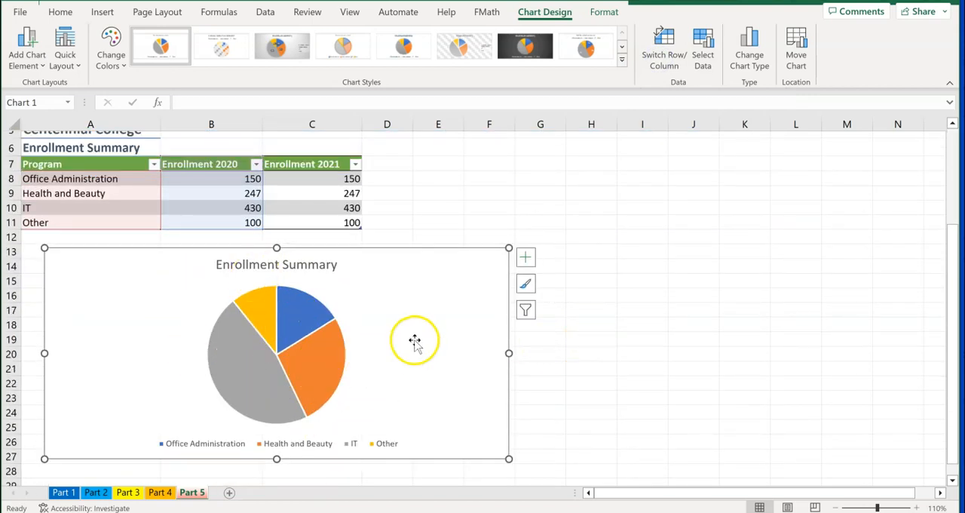
scroll(415, 341, up, 3)
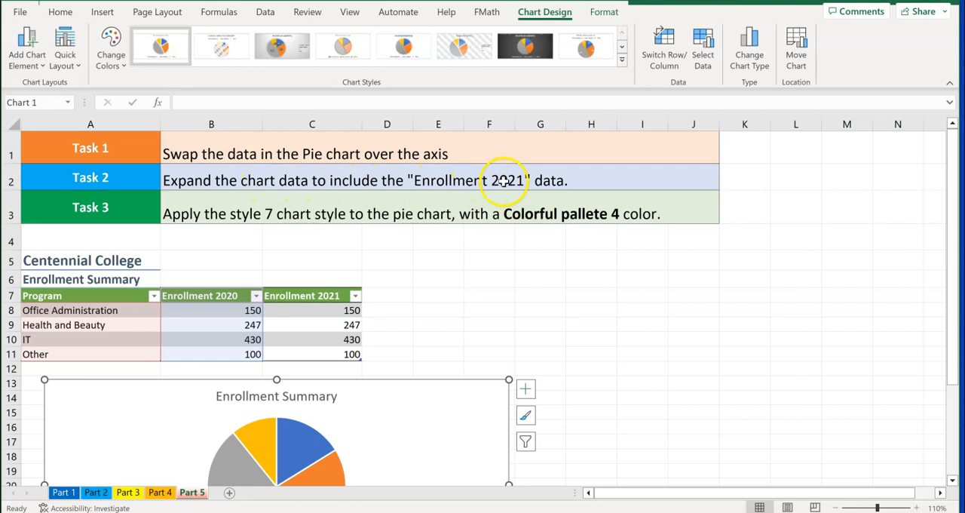
Extend the Enrollment Summary pie chart's data range to cover the Enrollment 2021 column
scroll(446, 302, down, 1)
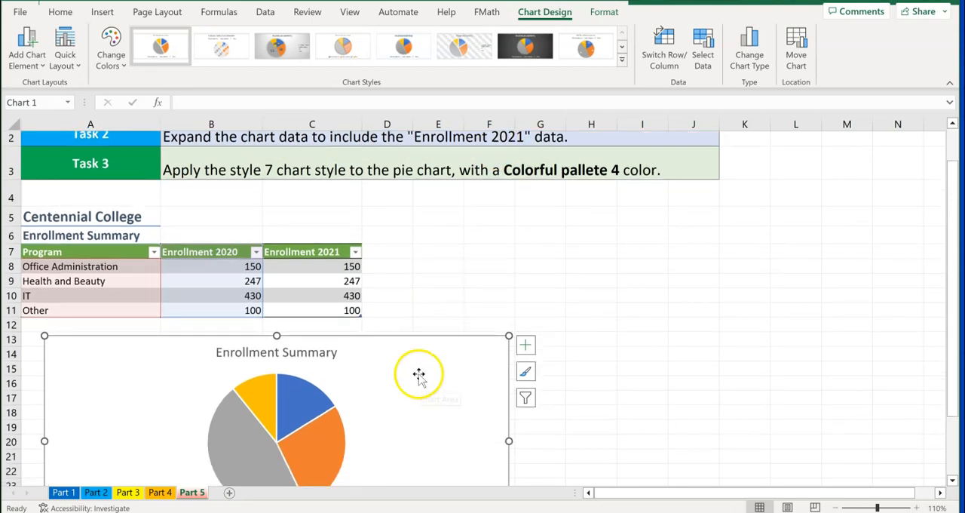
click(423, 279)
click(392, 368)
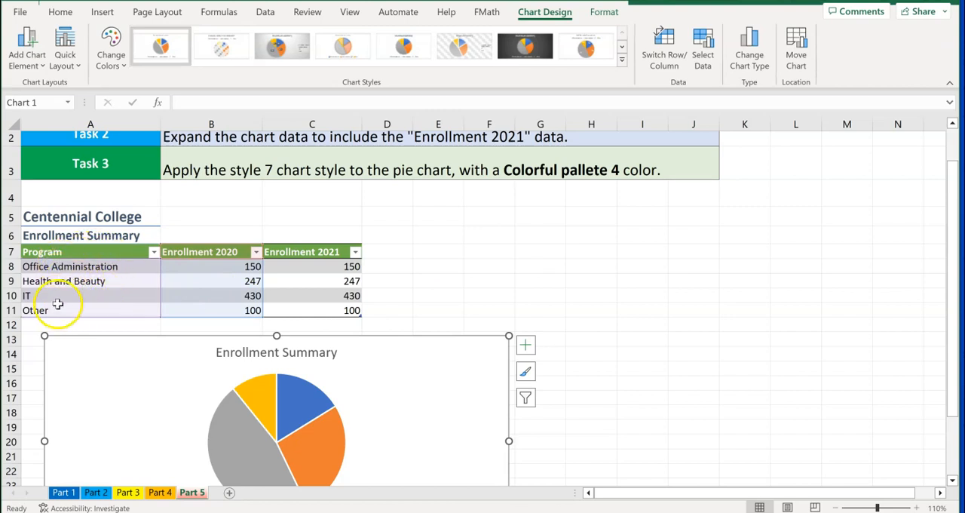
scroll(118, 392, down, 3)
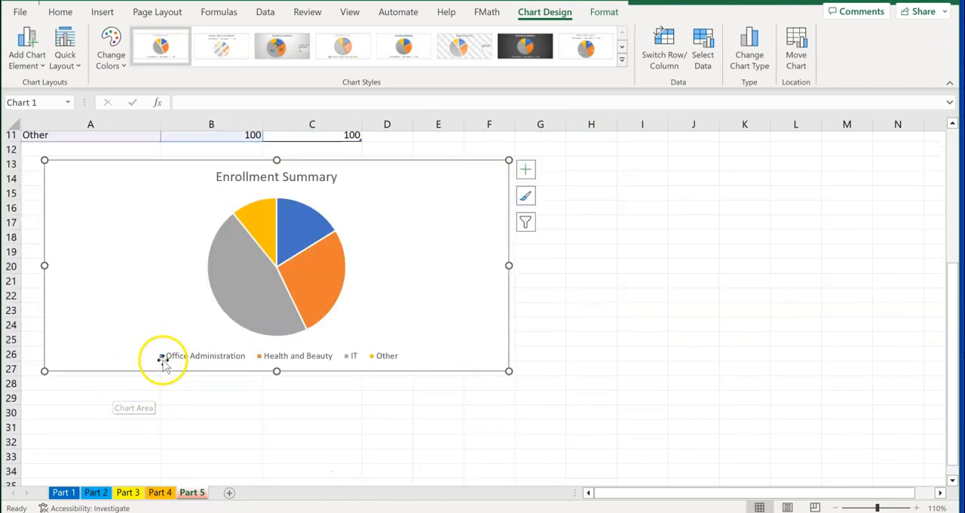
scroll(160, 295, up, 4)
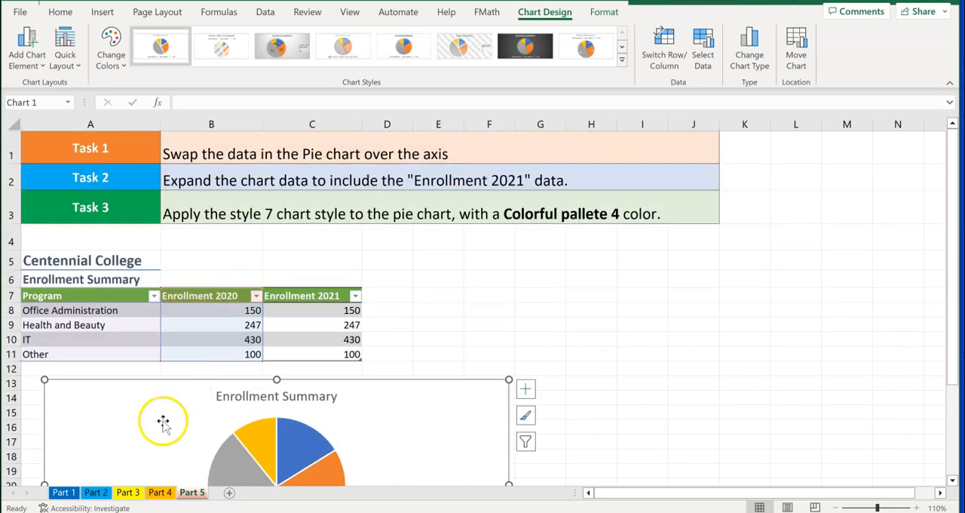
scroll(162, 417, down, 2)
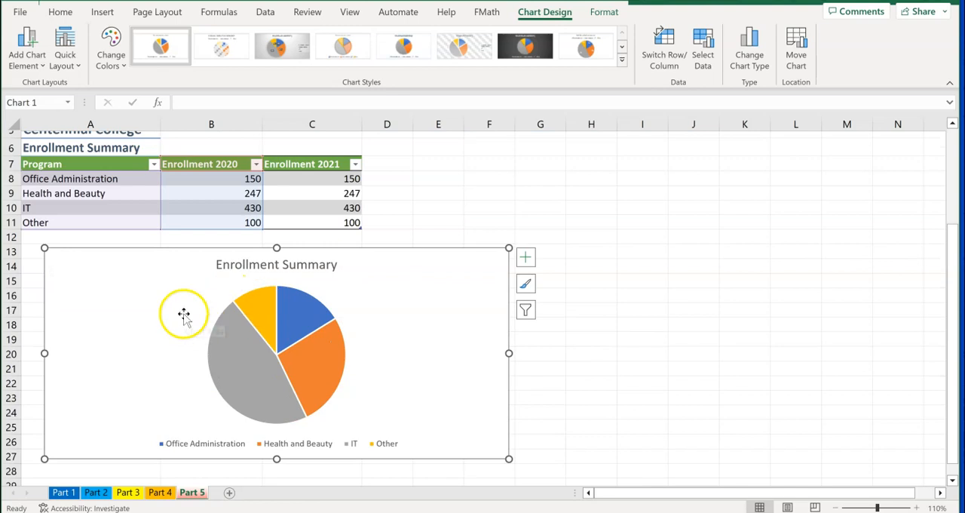
scroll(184, 313, up, 1)
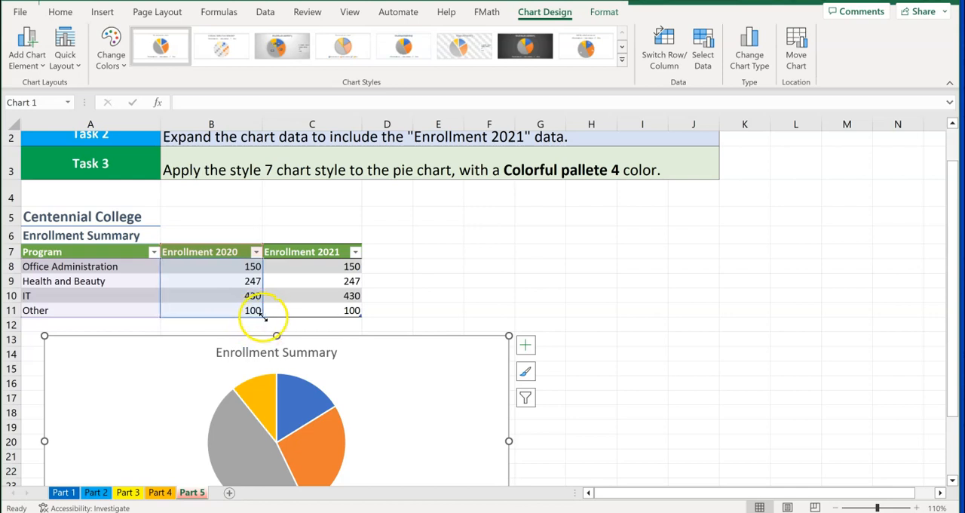
drag(302, 317, 362, 314)
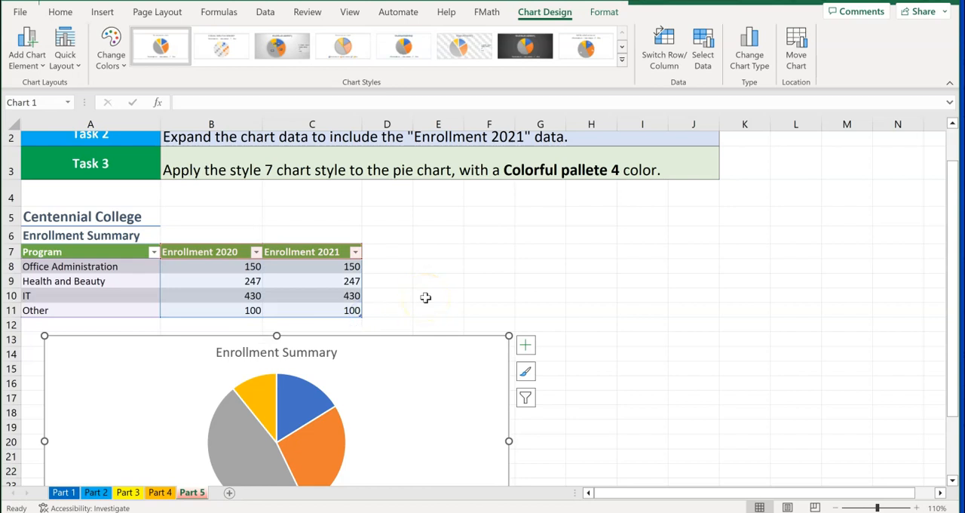
Examine the Enrollment Summary pie chart and its source range against the Part 5 enrollment table
scroll(426, 298, up, 1)
scroll(424, 300, down, 5)
scroll(419, 303, up, 3)
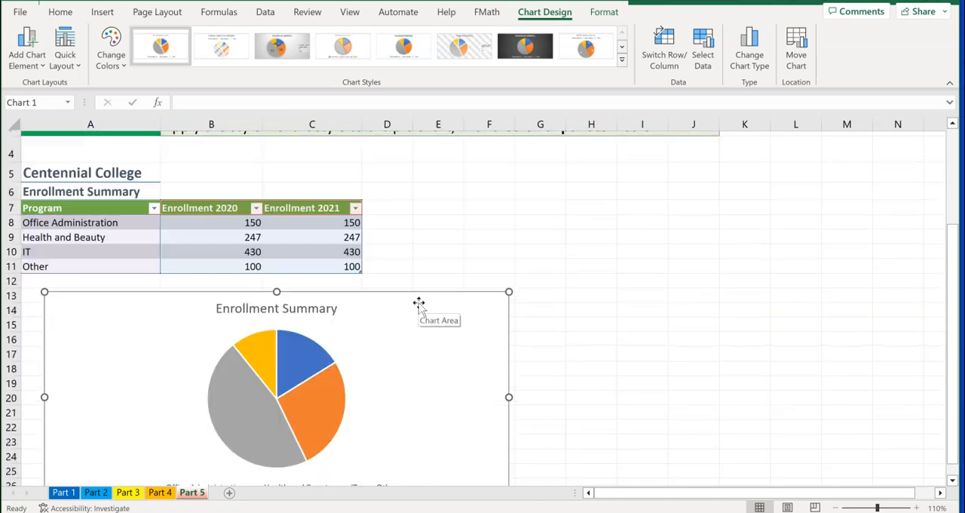
scroll(413, 301, up, 1)
click(388, 296)
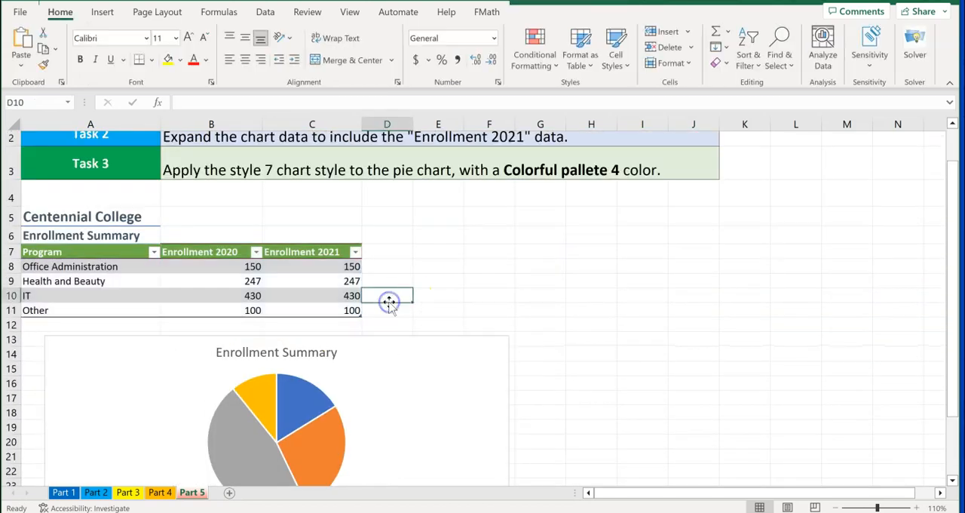
click(339, 372)
scroll(352, 351, up, 1)
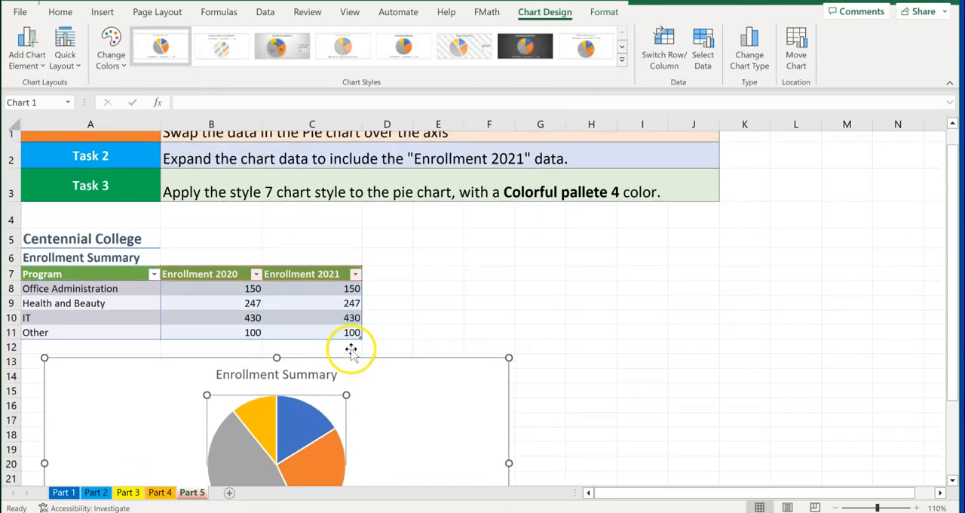
scroll(351, 350, down, 3)
click(384, 194)
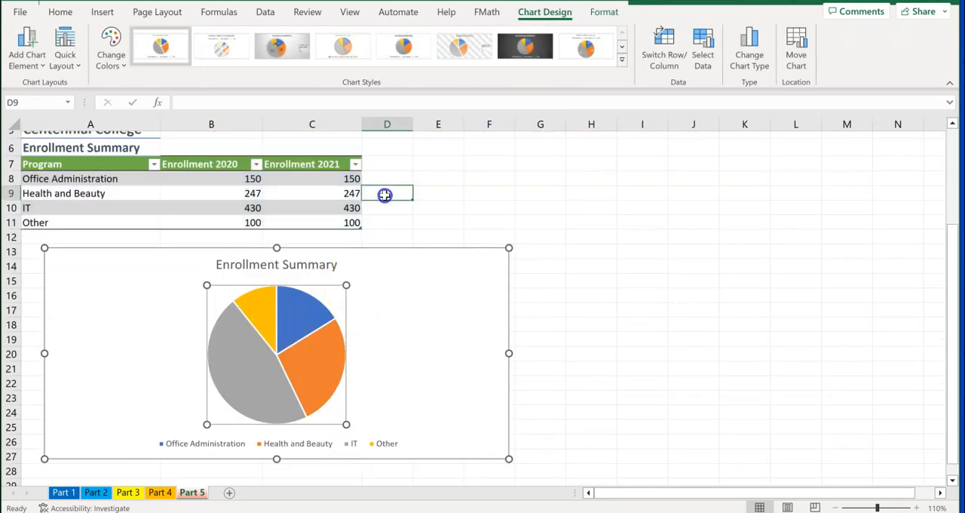
Undo the chart's data range extension and row/column switch, and restore the switched pie with one slice per program
click(363, 329)
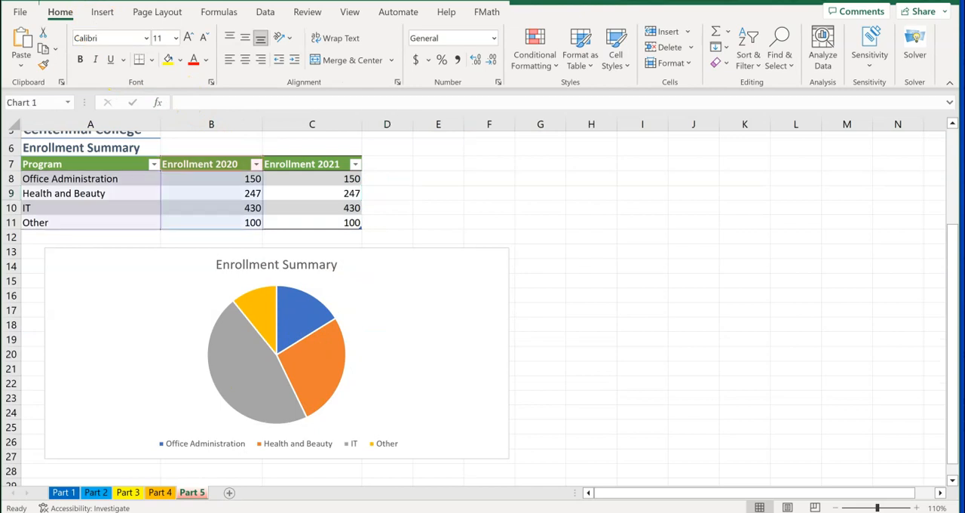
click(665, 49)
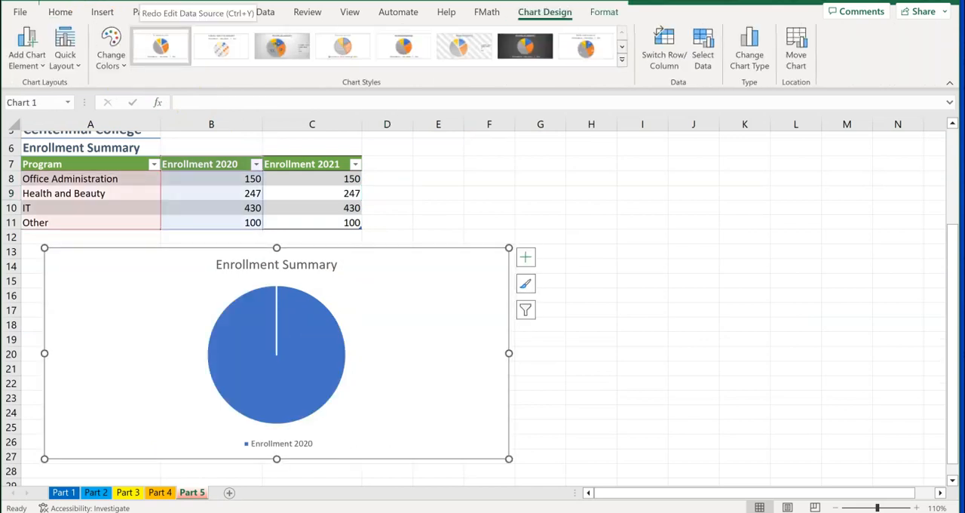
scroll(230, 194, up, 1)
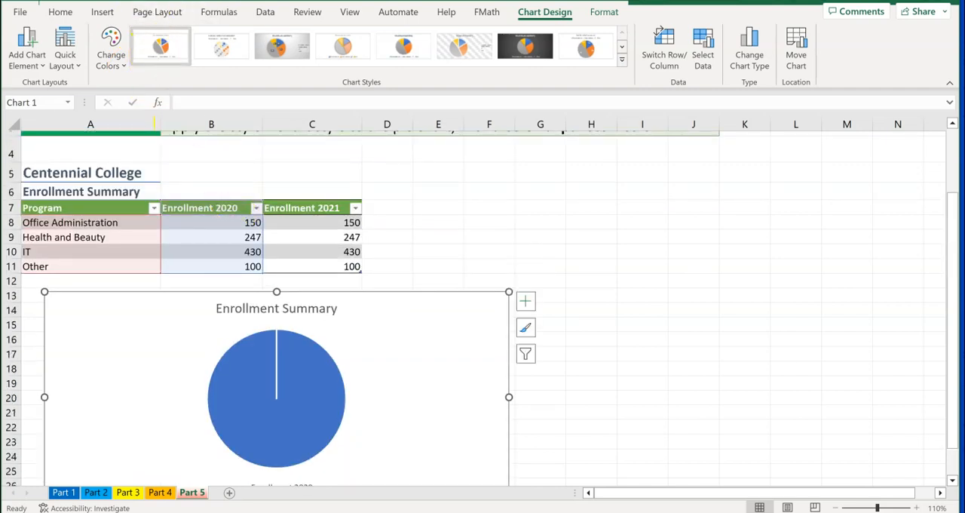
key(ctrl+z)
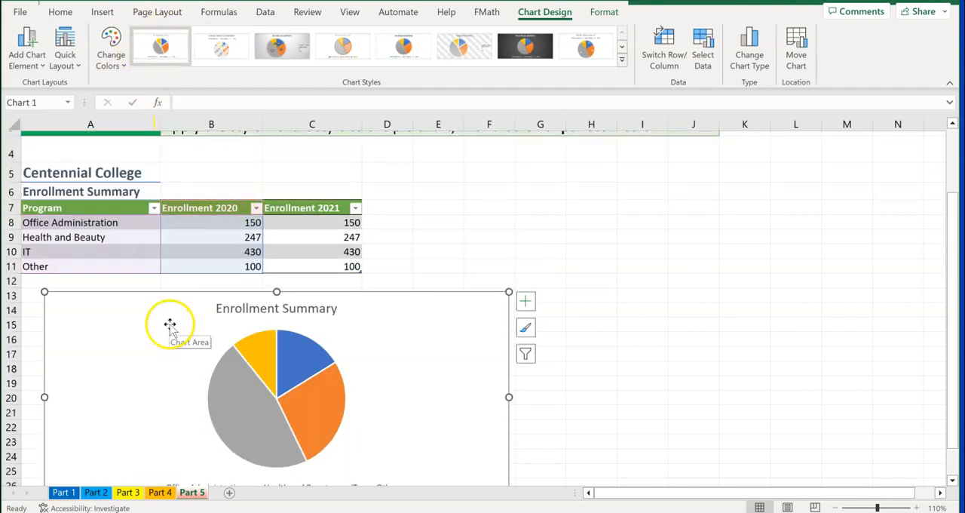
Expand the chart's source values from Enrollment 2020 alone to both columns, adding Enrollment 2021 (C7:C11)
scroll(171, 325, down, 1)
scroll(171, 325, up, 3)
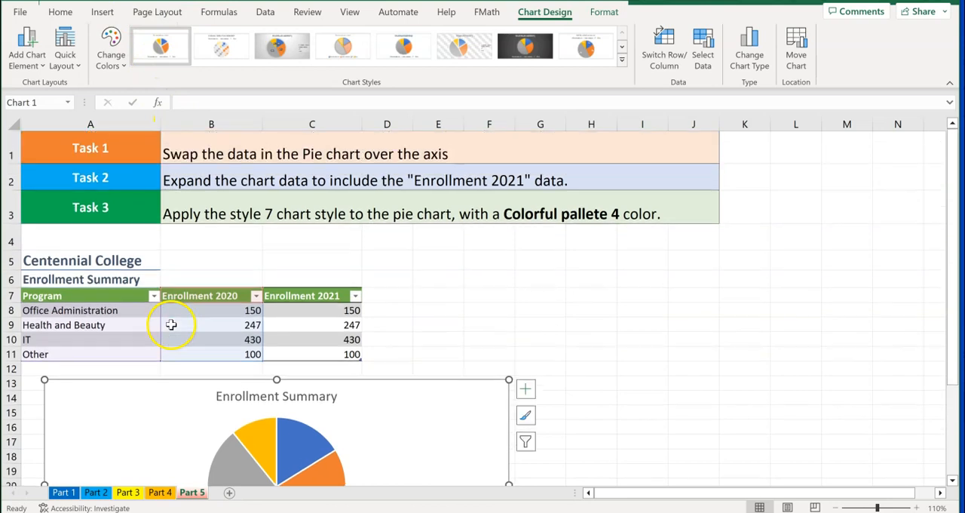
scroll(173, 315, down, 2)
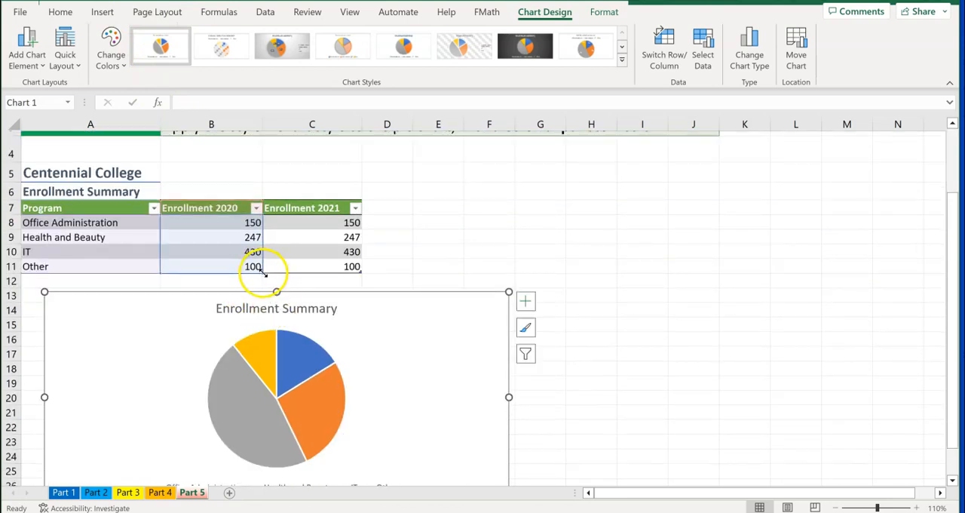
drag(262, 271, 333, 275)
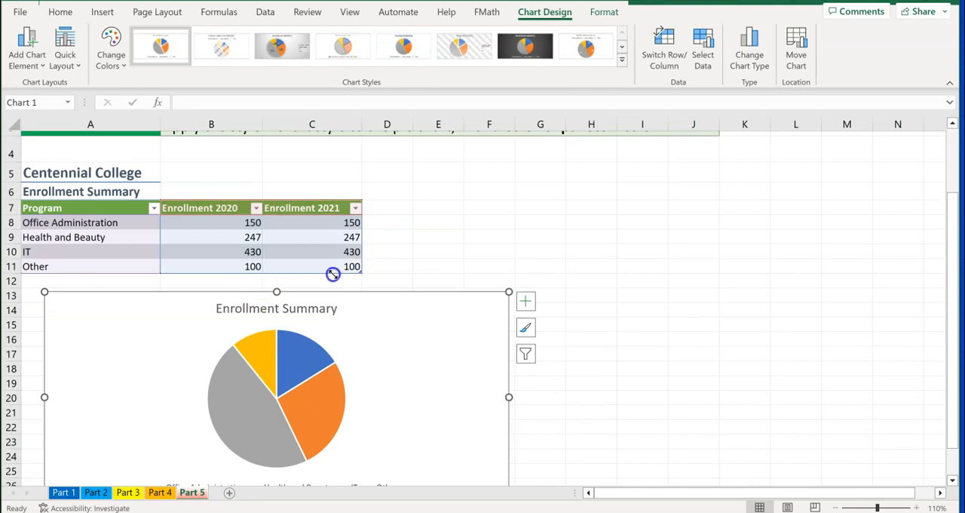
click(435, 249)
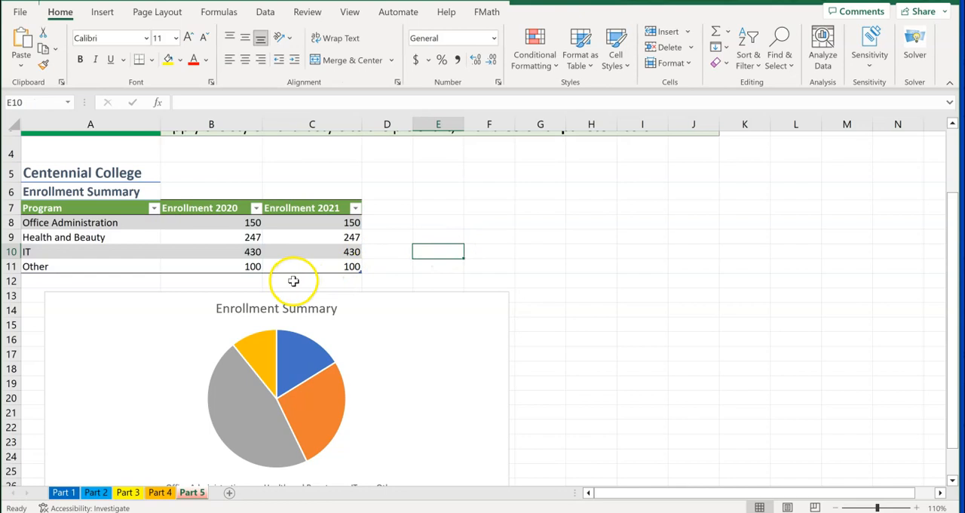
Apply the Style 7 chart style to the Enrollment Summary pie chart
scroll(294, 280, down, 1)
scroll(294, 281, up, 3)
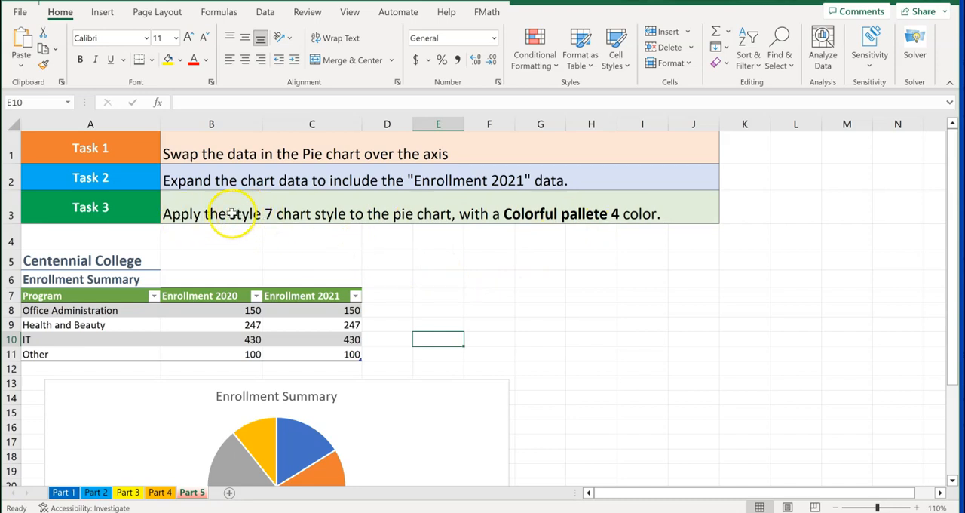
click(155, 405)
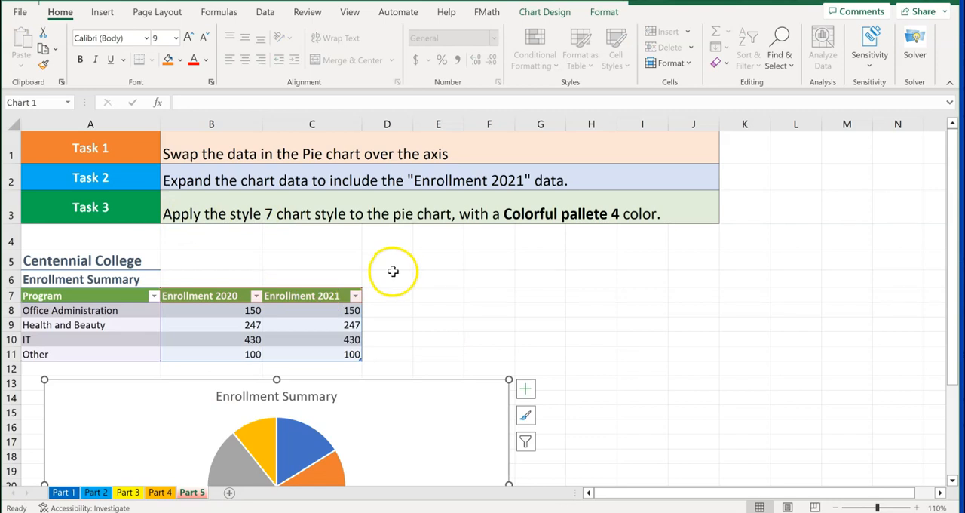
click(545, 14)
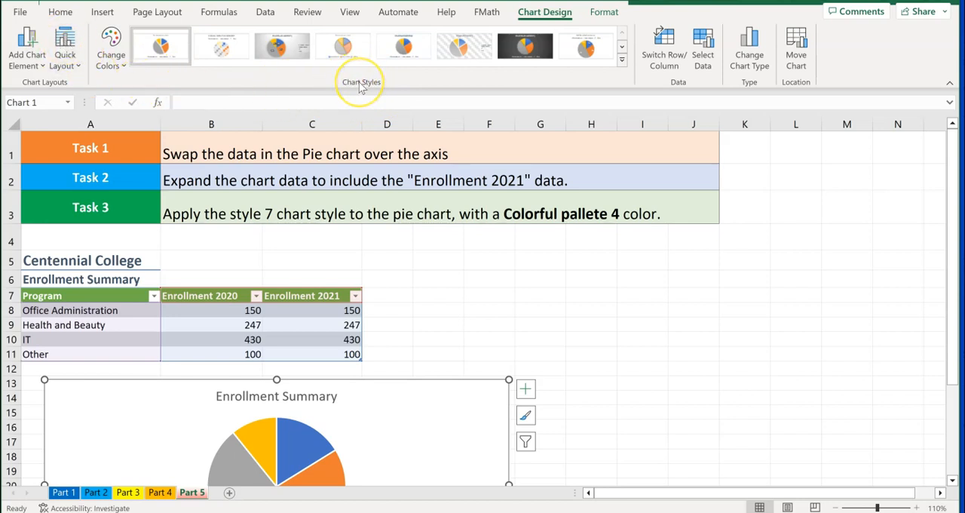
click(622, 59)
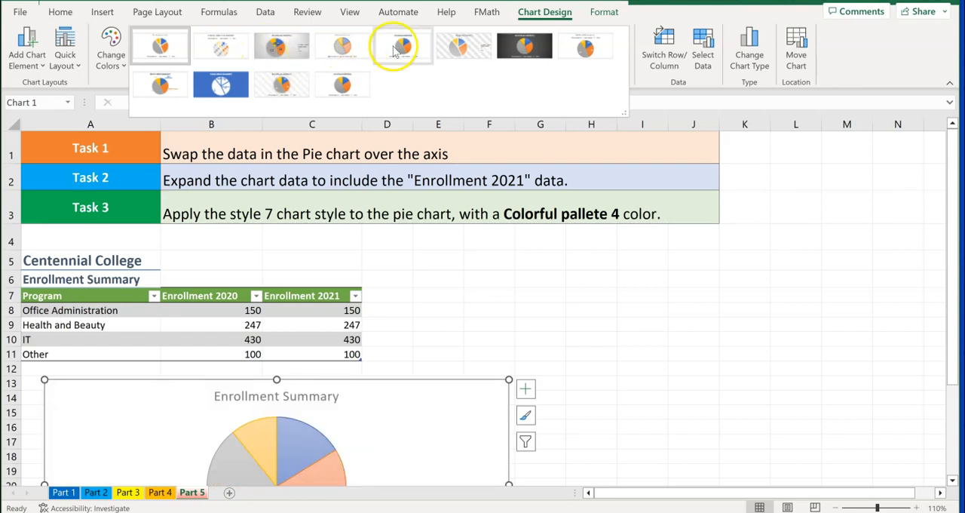
click(519, 48)
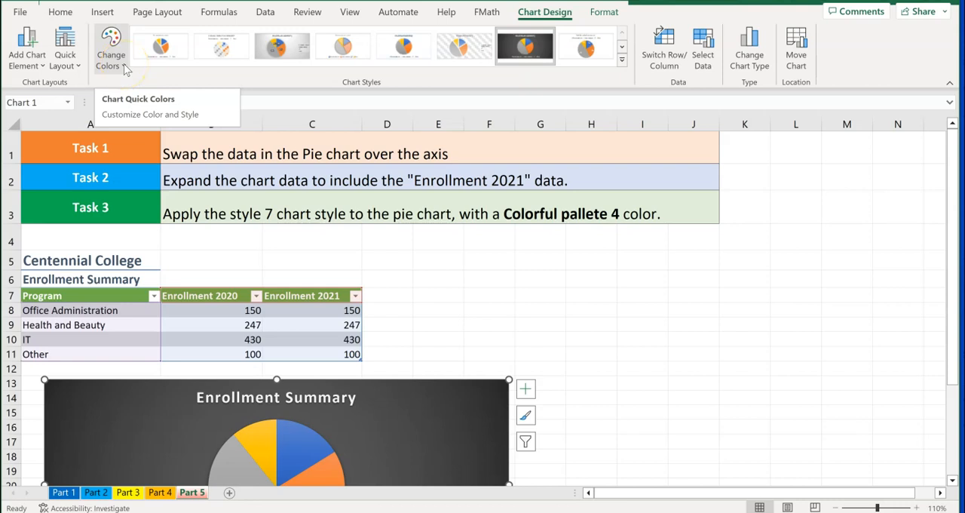
Change the Enrollment Summary pie chart's colors to Colorful Palette 4
click(125, 70)
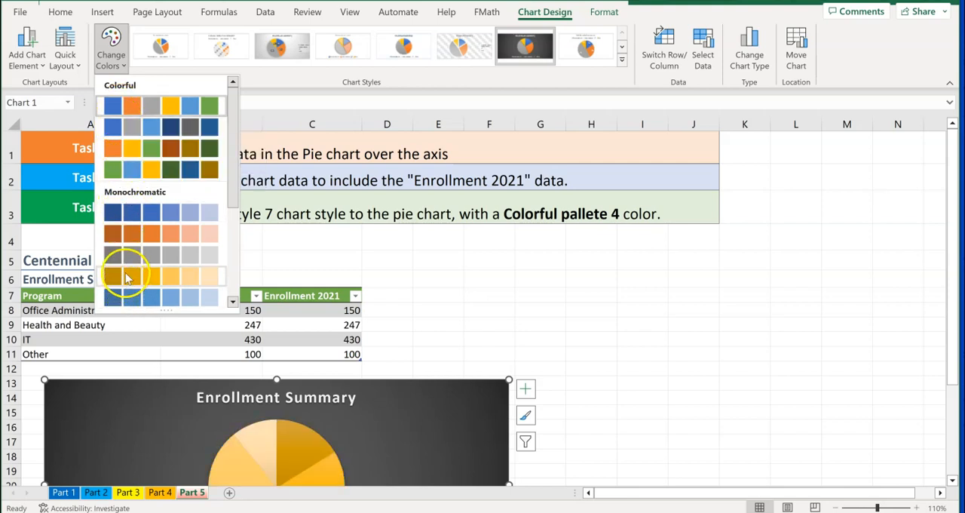
click(132, 171)
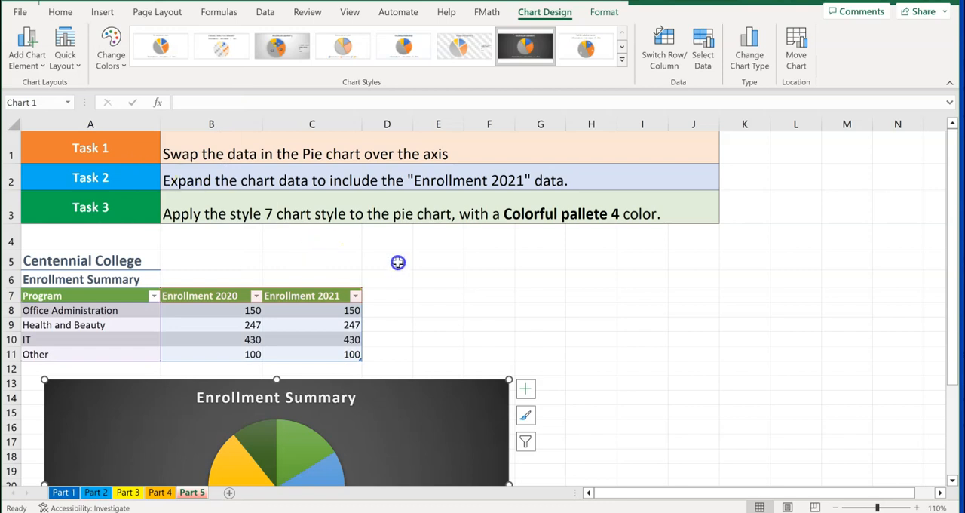
scroll(395, 263, down, 4)
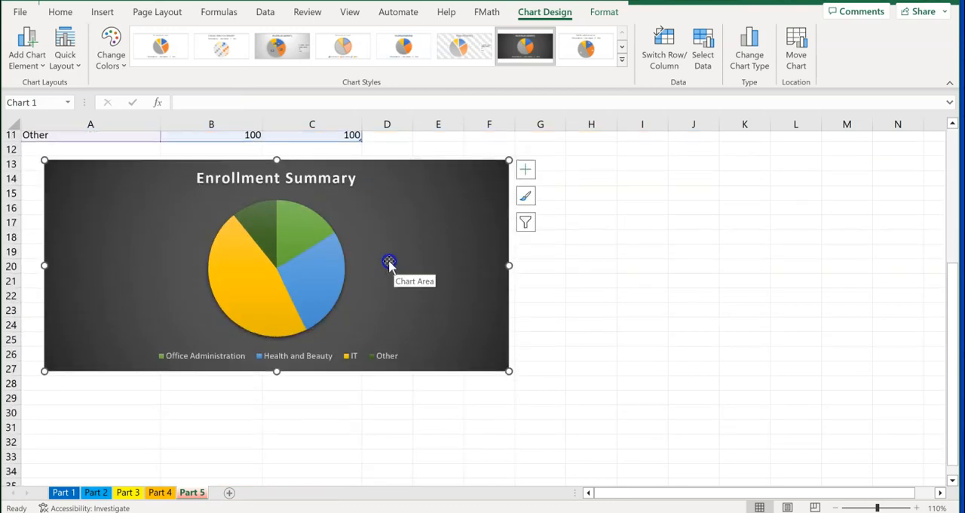